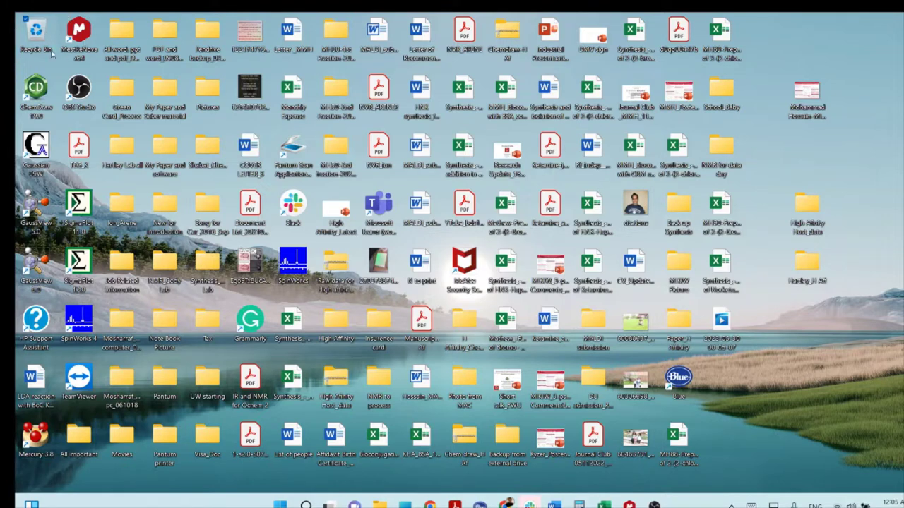
Step: Launch MestReNova and start opening a data file from the Desktop folder
double_click(77, 44)
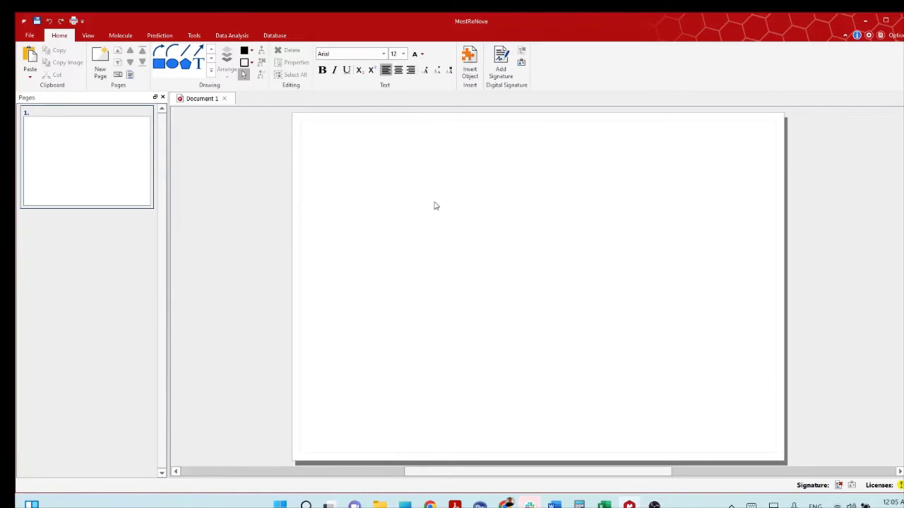
click(31, 36)
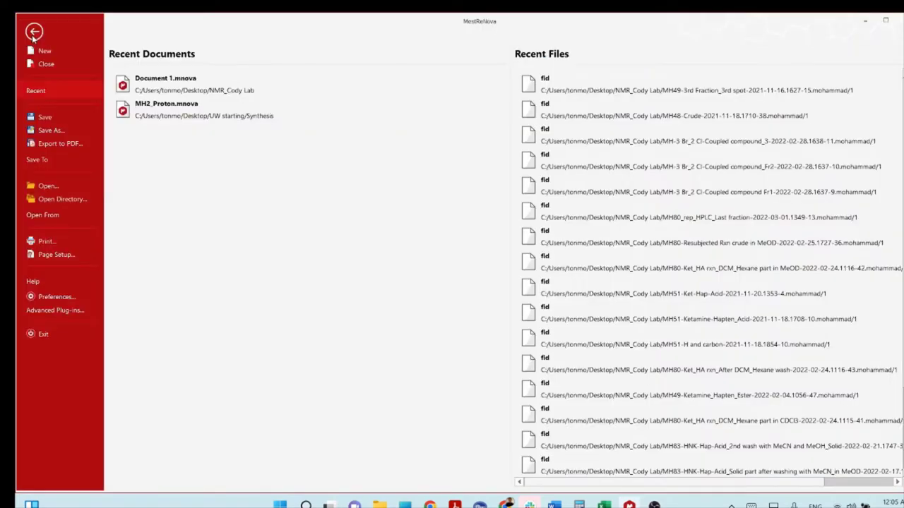
click(49, 91)
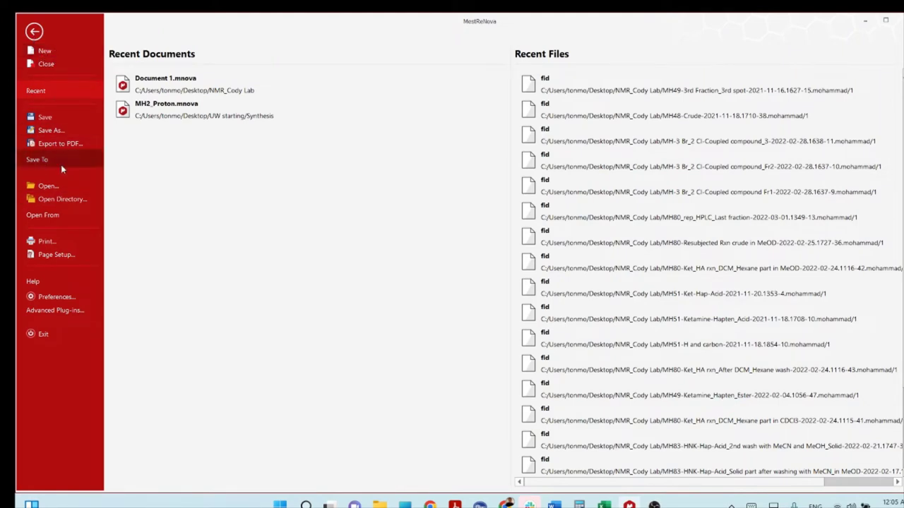
click(52, 187)
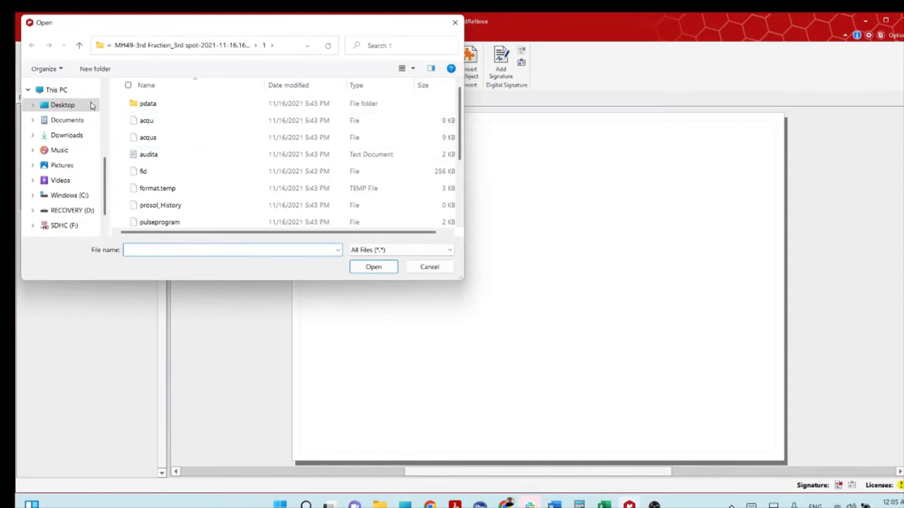
click(71, 105)
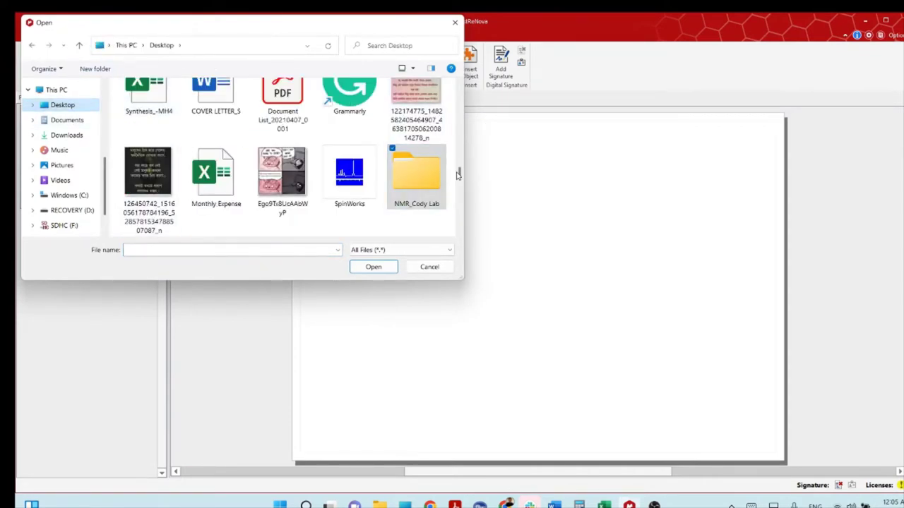
drag(459, 174, 462, 190)
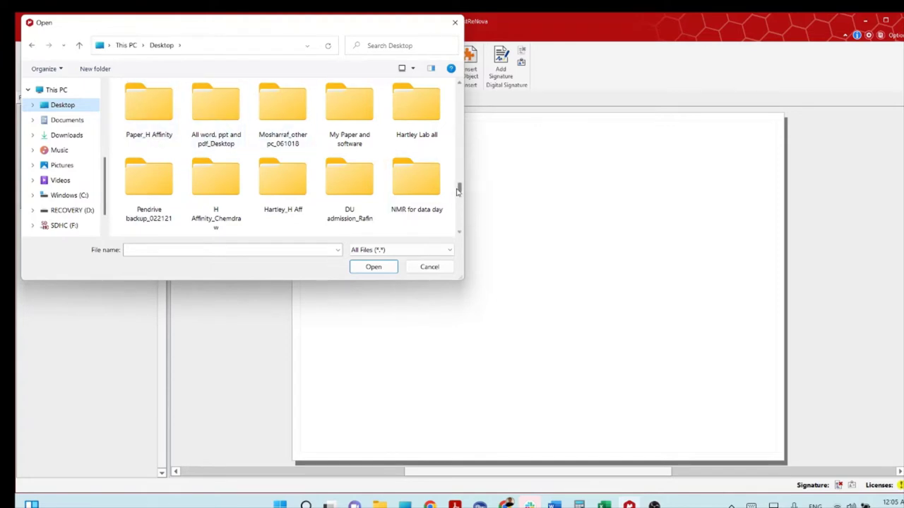
mouse_move(460, 189)
mouse_down()
mouse_move(464, 200)
mouse_move(460, 190)
mouse_up()
double_click(290, 183)
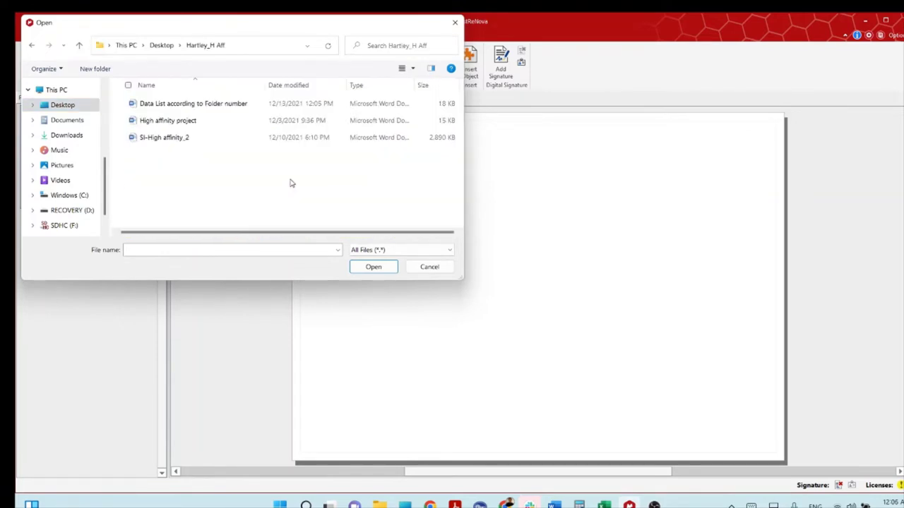
click(161, 45)
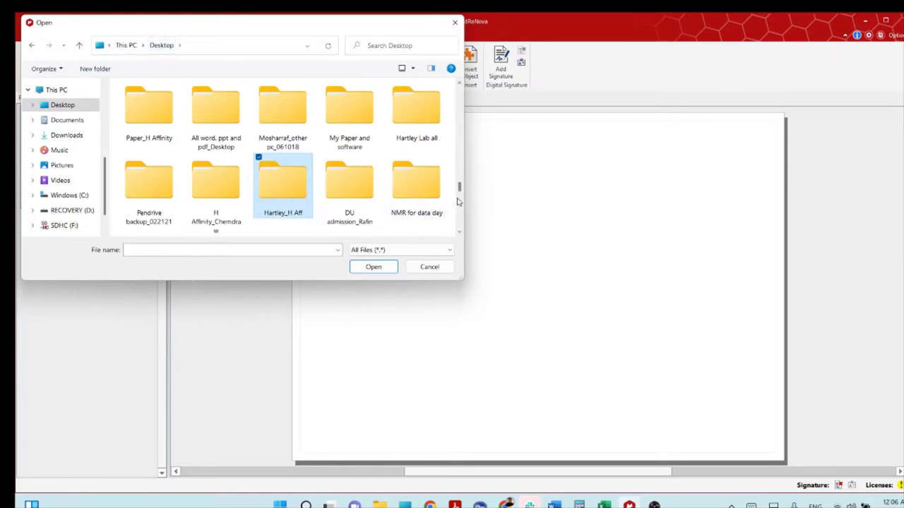
Step: Browse to the "12. Anhydride of Longer acid Proton_Carbon_HMBC_HSQC" folder inside High Afinity Host_data
drag(460, 185, 464, 205)
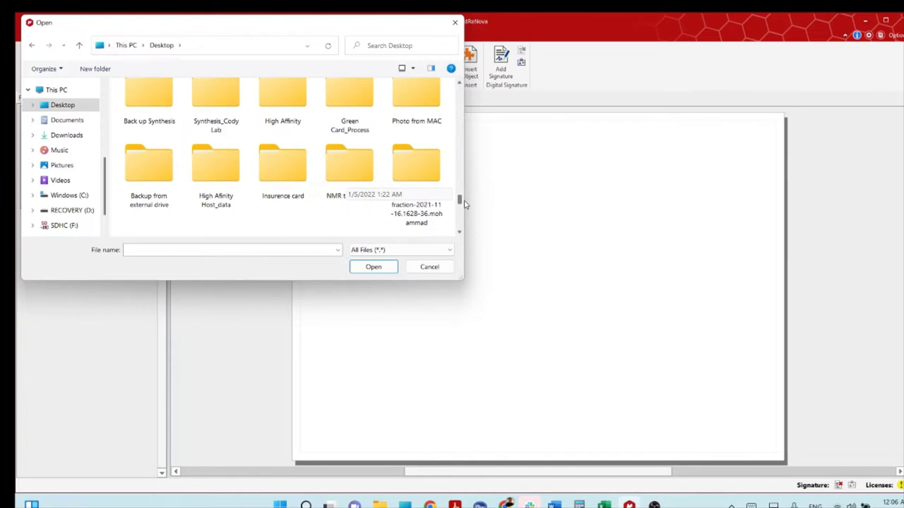
double_click(218, 197)
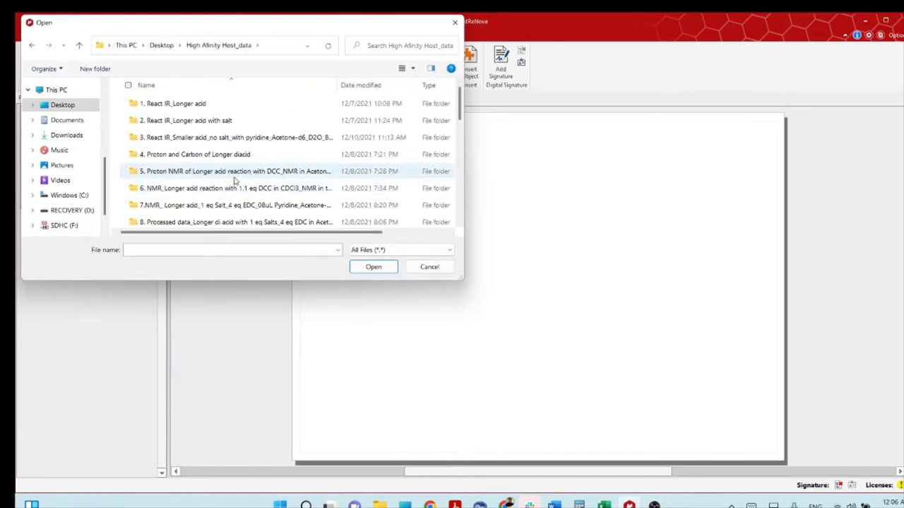
drag(464, 120, 470, 141)
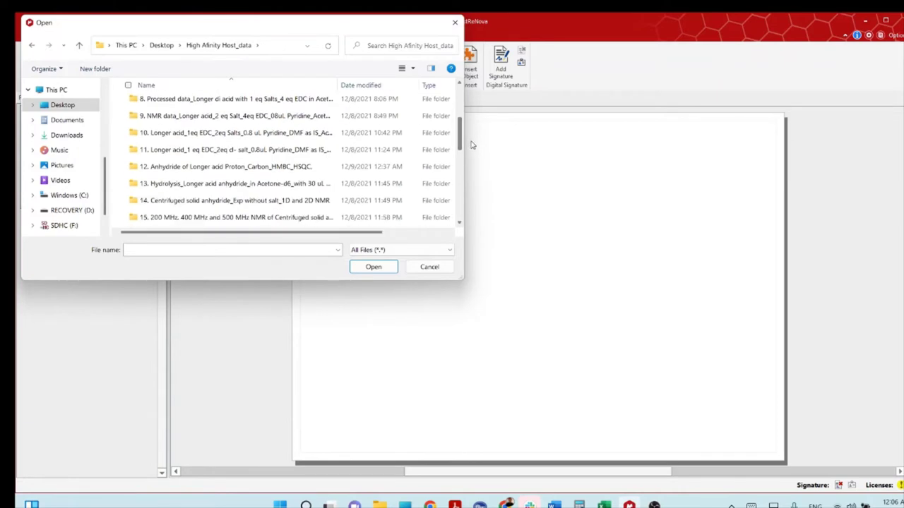
double_click(229, 168)
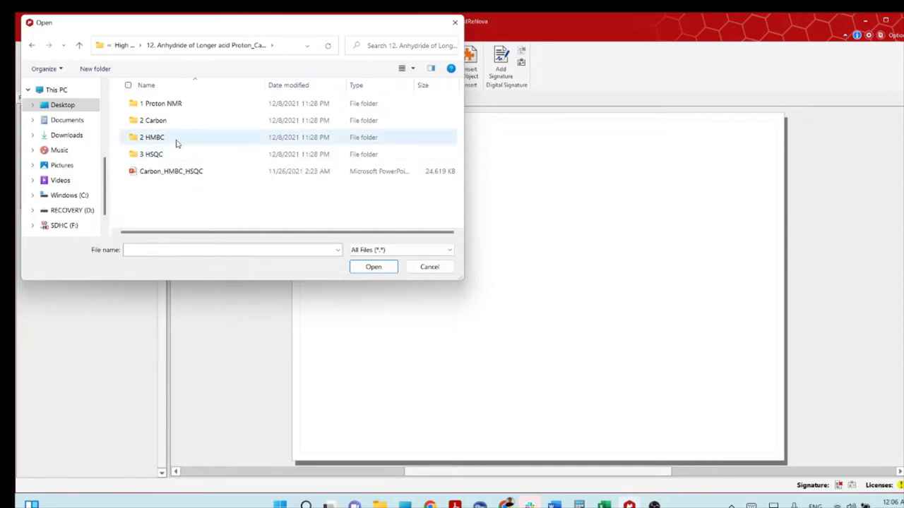
Step: Load the fid file from the 1 Proton NMR folder onto the document's first page, keeping the file browser open
double_click(161, 140)
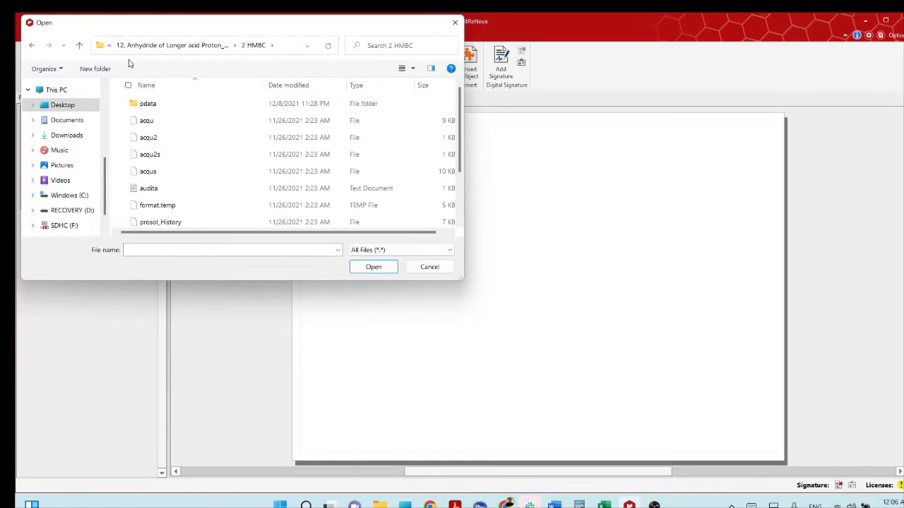
click(175, 46)
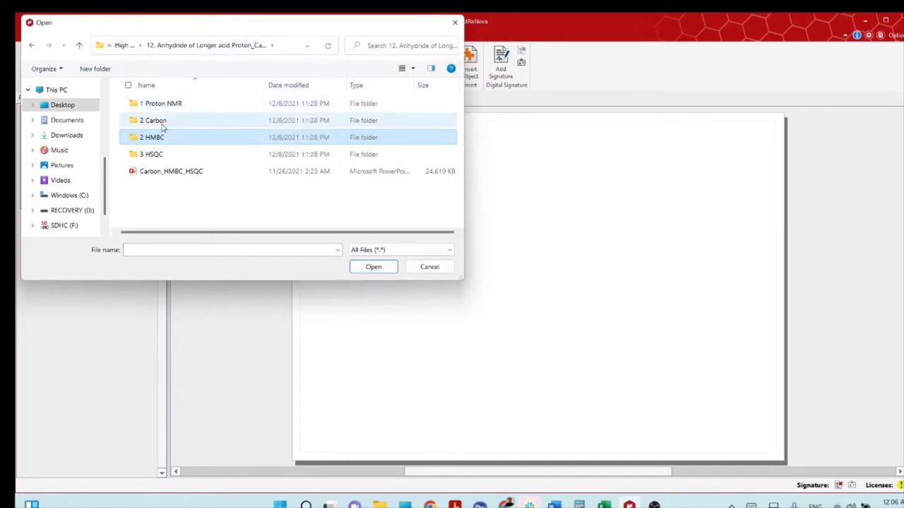
double_click(177, 106)
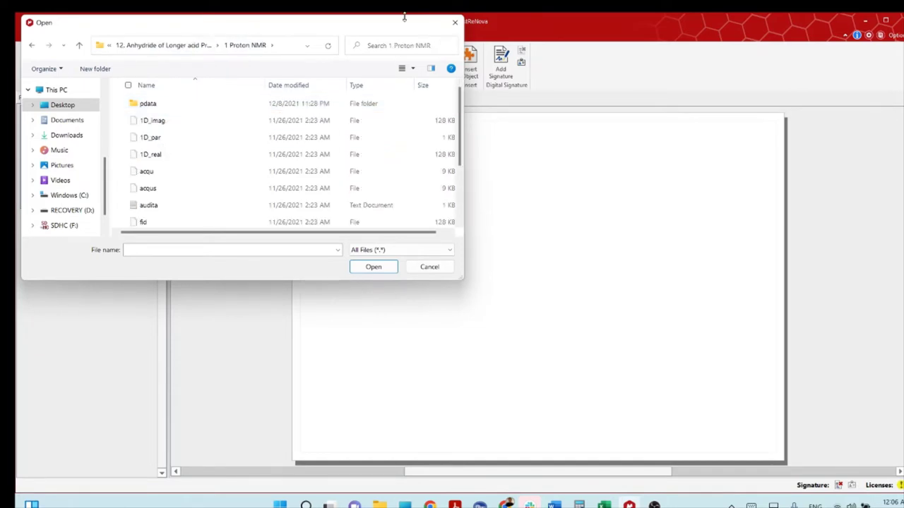
drag(313, 29, 555, 41)
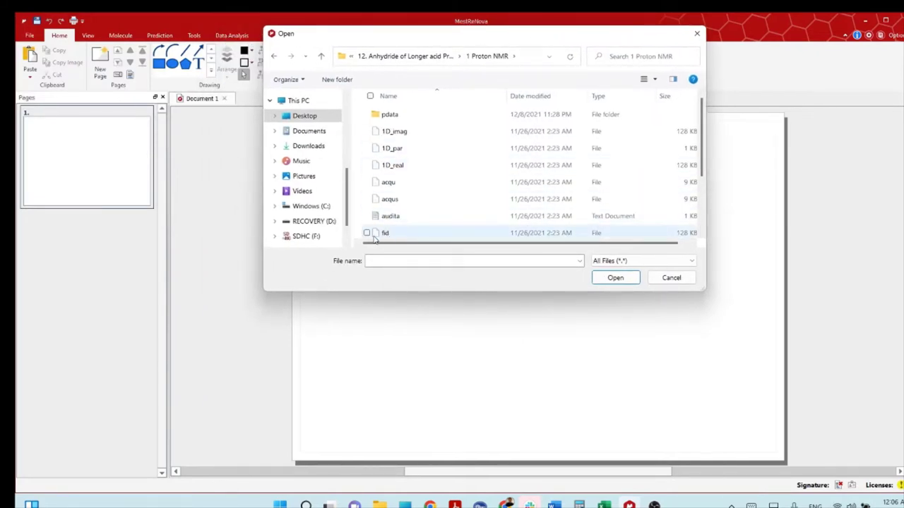
drag(380, 235, 113, 184)
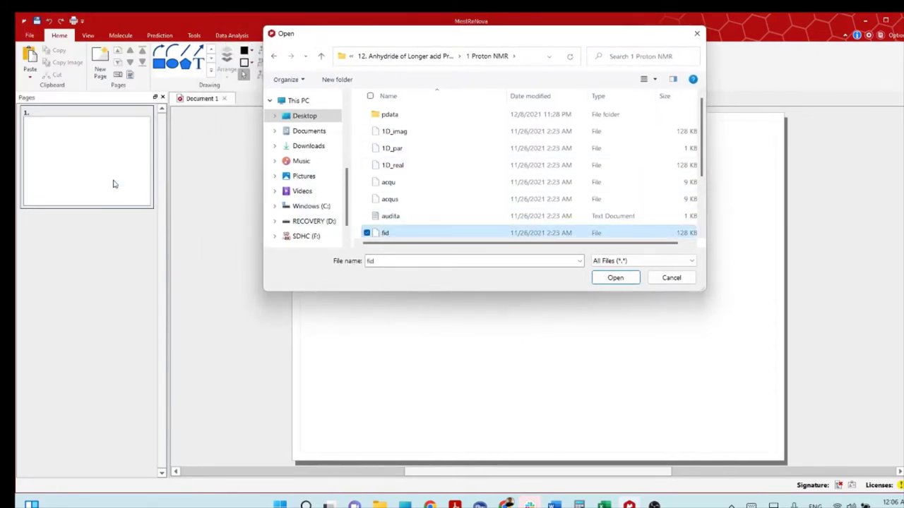
Step: Add the carbon spectrum as a second page from the fid file in the 2 Carbon folder
click(416, 60)
click(410, 135)
double_click(410, 134)
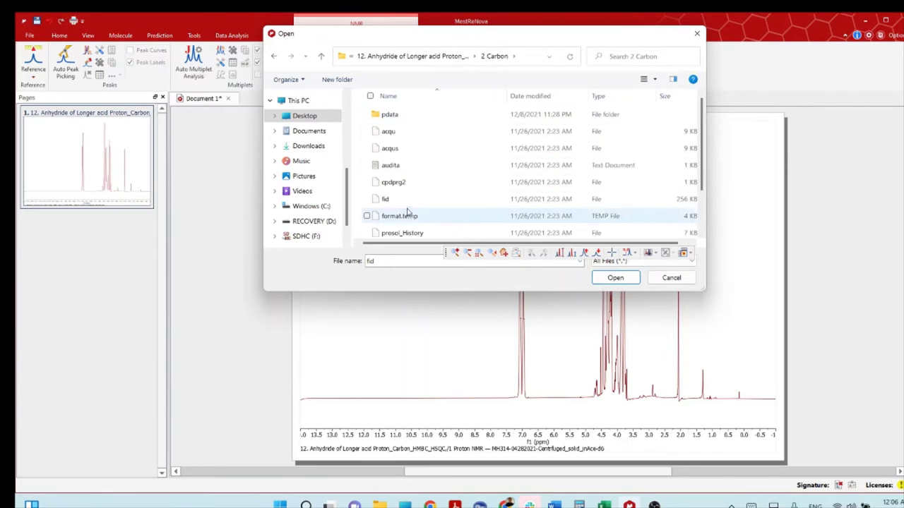
drag(385, 201, 65, 263)
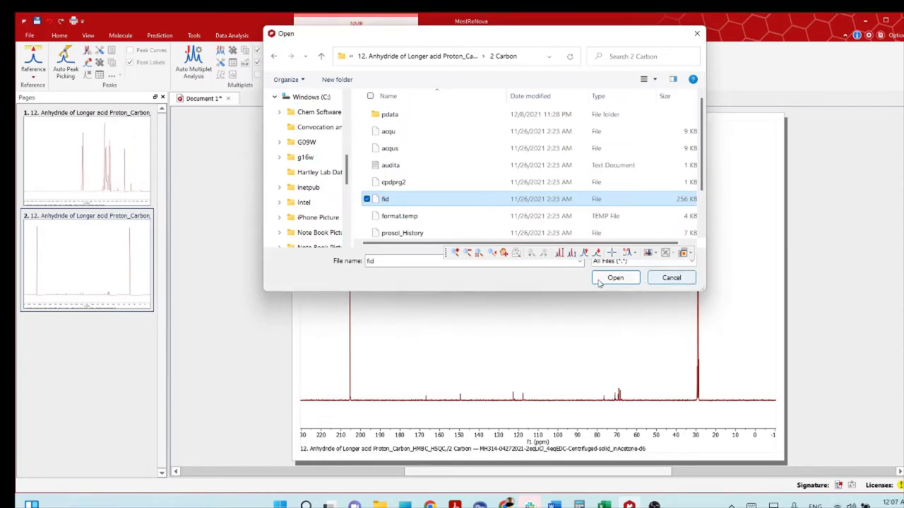
Step: Add the HMBC spectrum as a third page using the pulseprogram file in the 2 HMBC folder, and close the file browser
scroll(408, 204, down, 1)
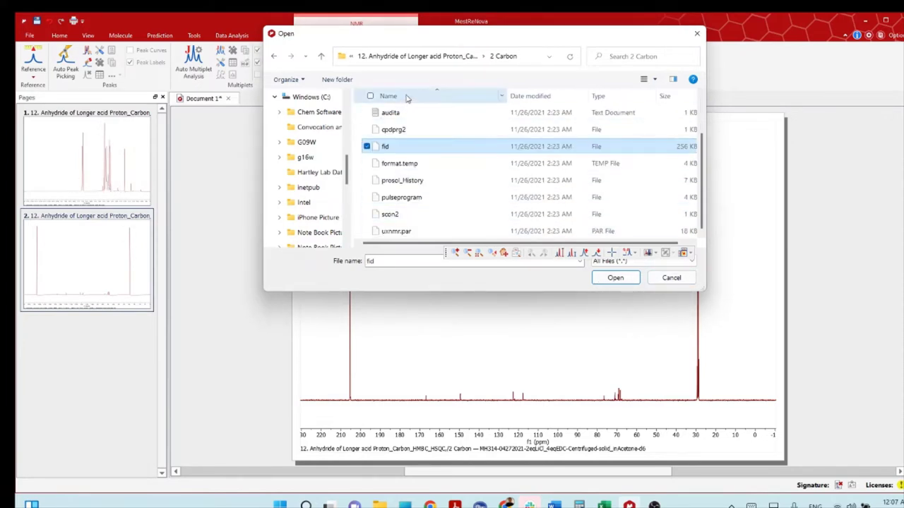
click(429, 56)
double_click(396, 150)
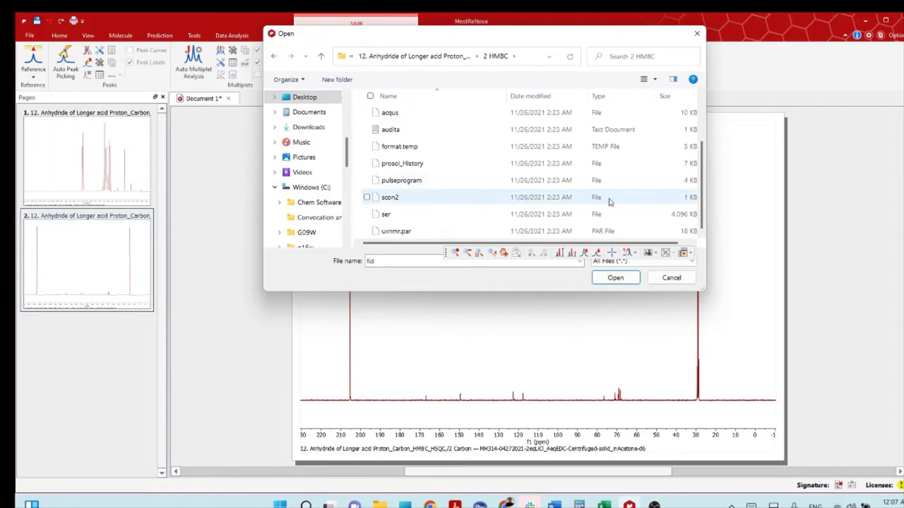
drag(705, 223, 725, 247)
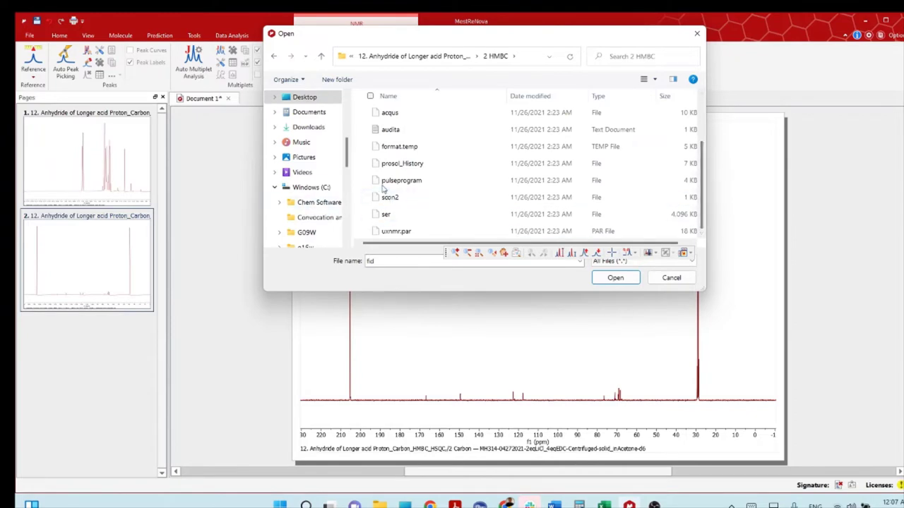
drag(401, 180, 61, 359)
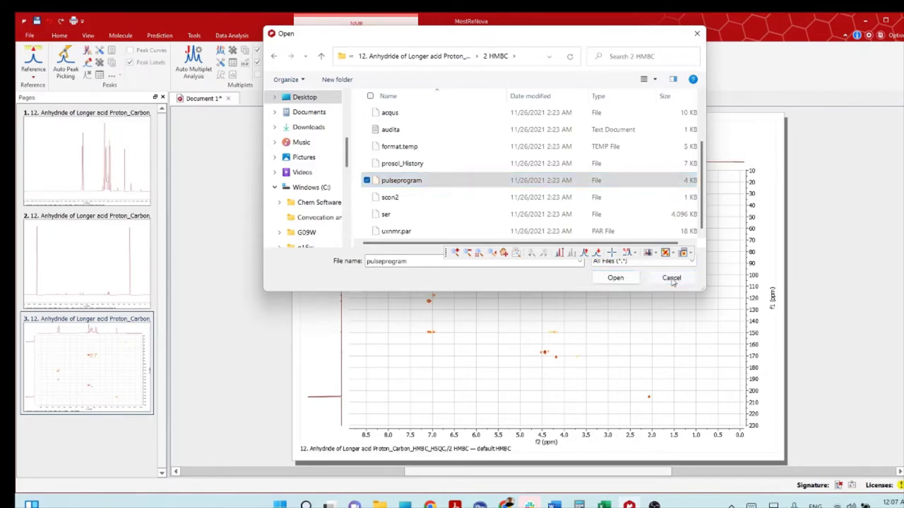
click(672, 279)
Step: Display the proton spectrum from page 1, reduce its peak height slightly, and apply automatic phase correction
click(105, 168)
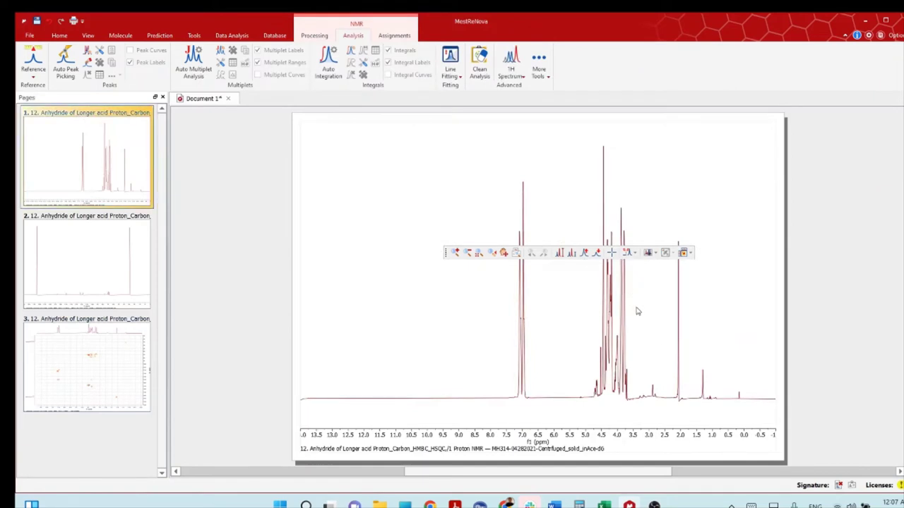
scroll(644, 348, down, 1)
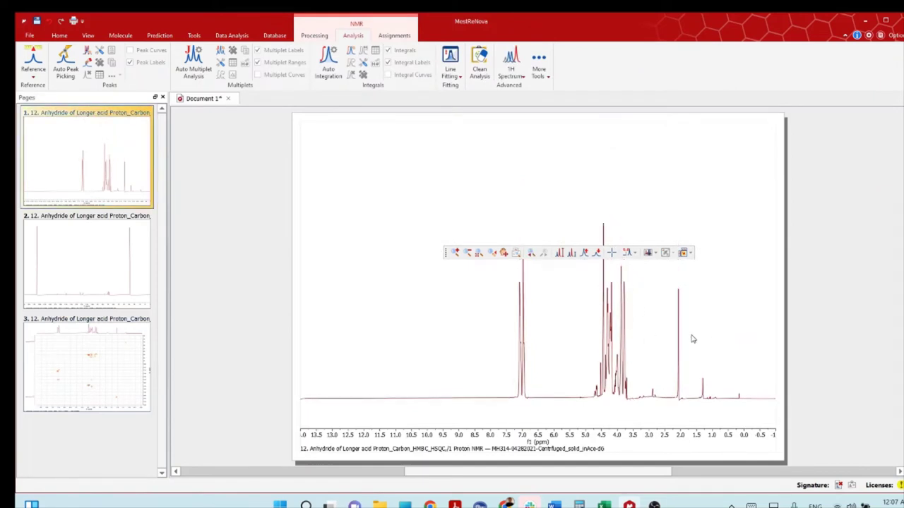
right_click(735, 299)
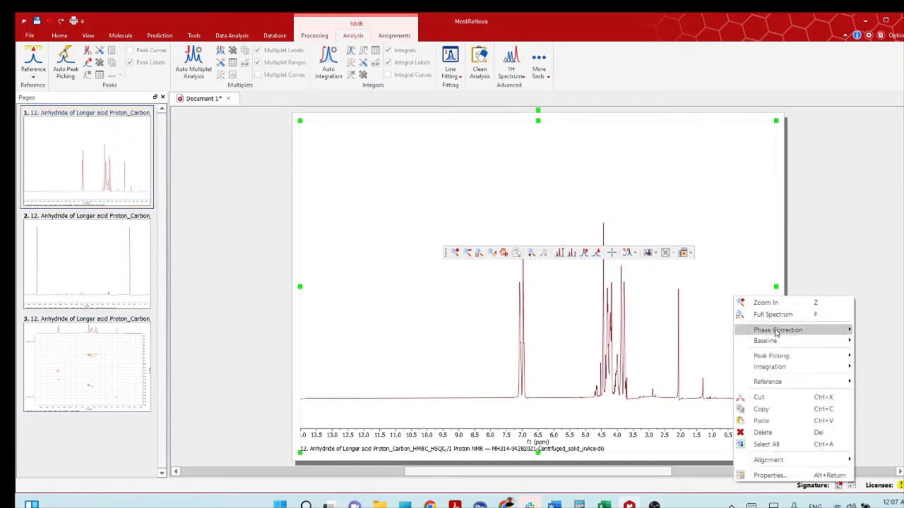
mouse_move(776, 331)
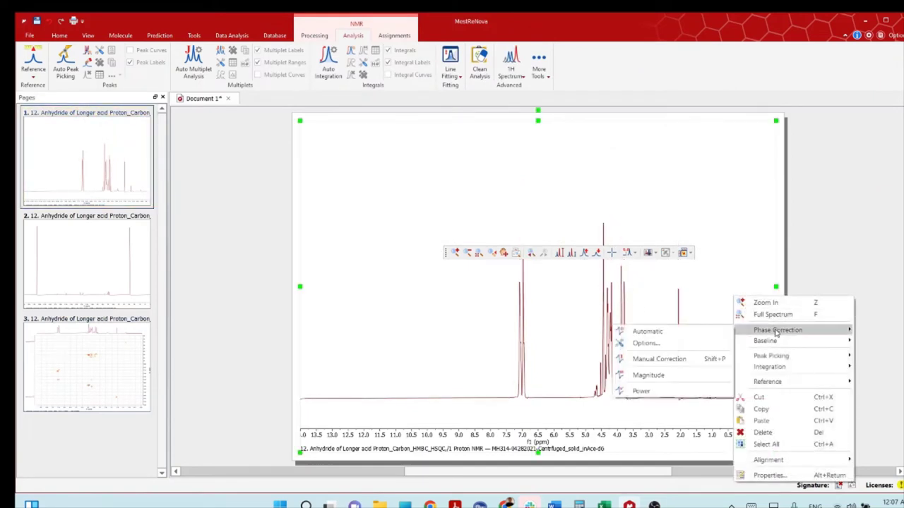
click(649, 331)
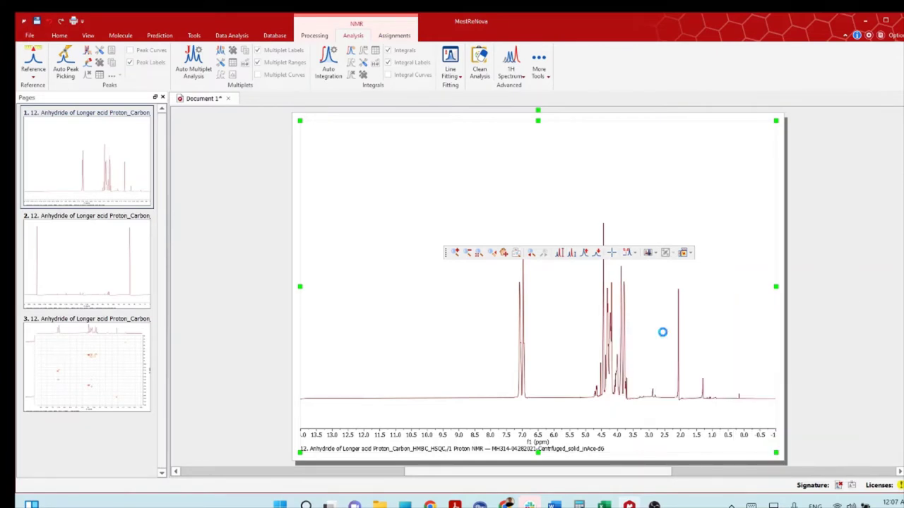
Step: Apply the Full Auto (Polynomial Fit) baseline correction to the proton spectrum
right_click(735, 284)
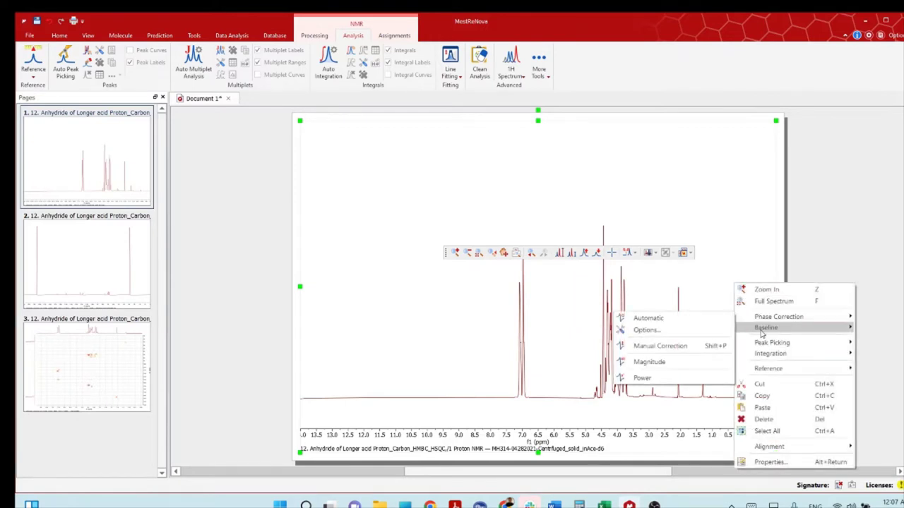
mouse_move(767, 328)
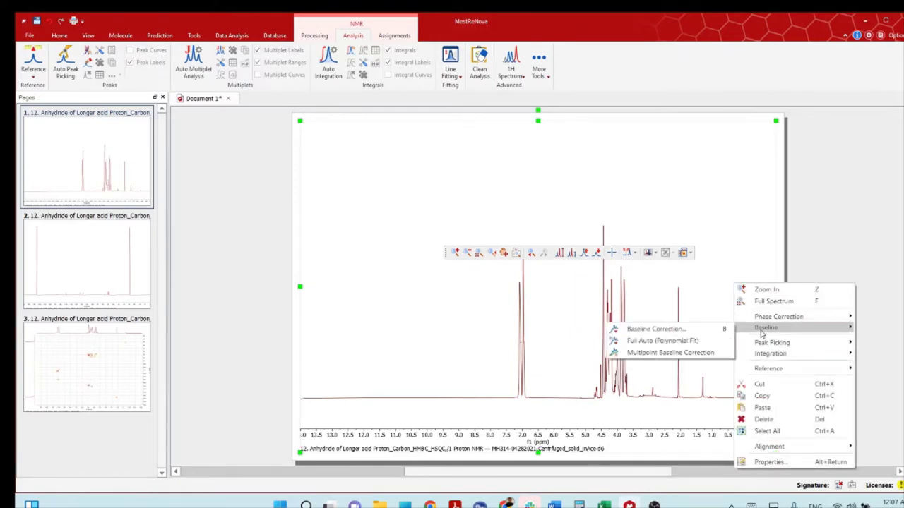
click(661, 342)
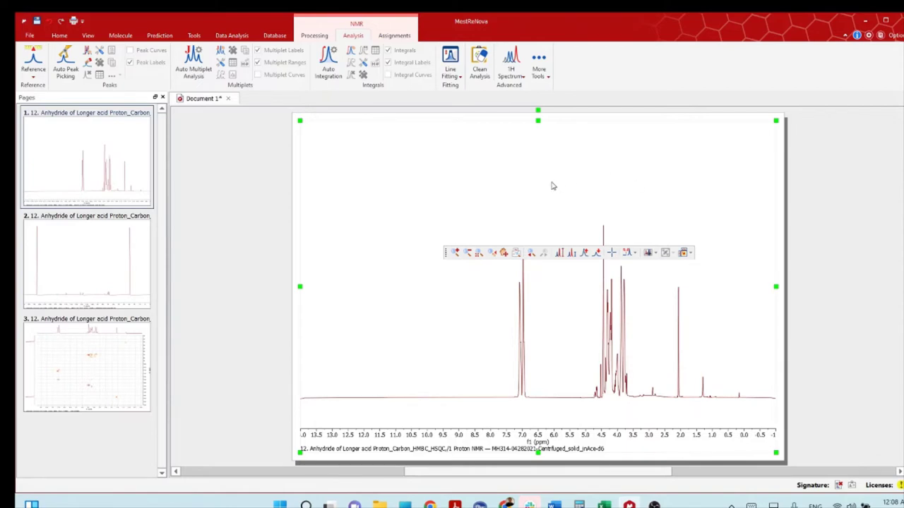
right_click(353, 190)
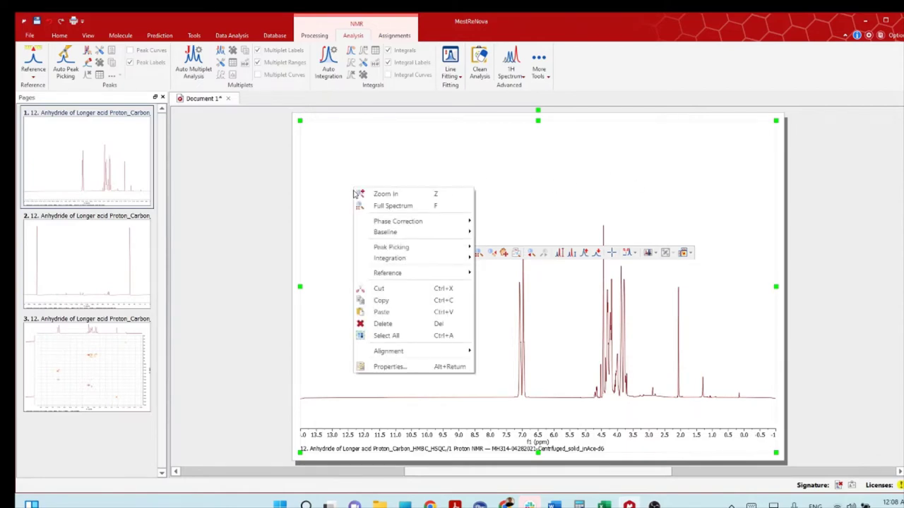
mouse_move(372, 234)
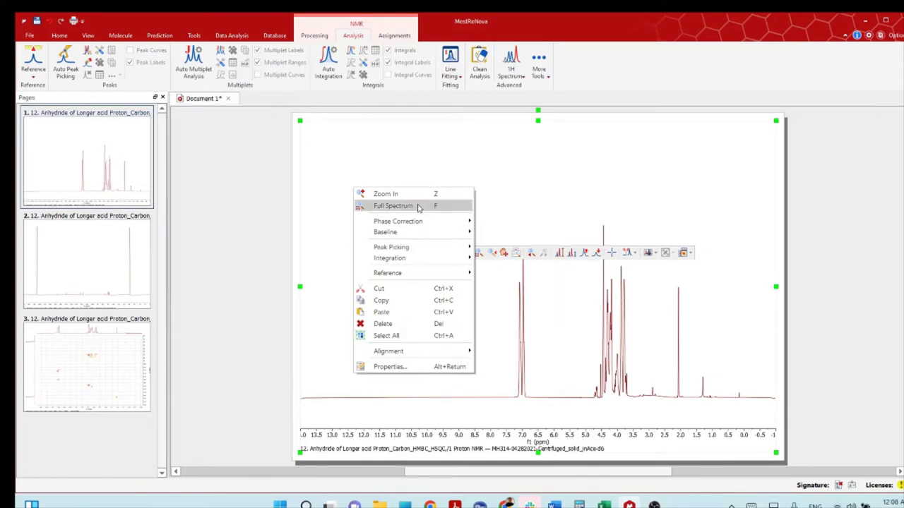
mouse_move(417, 254)
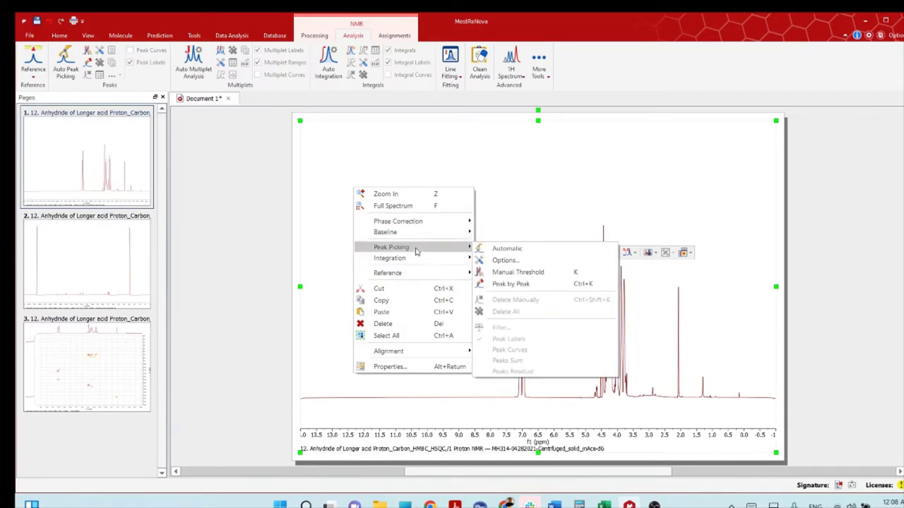
mouse_move(469, 275)
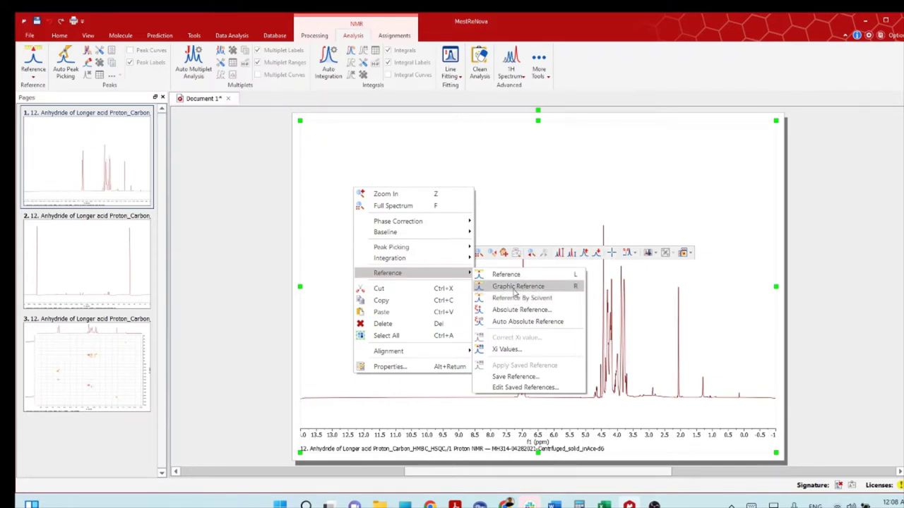
click(505, 274)
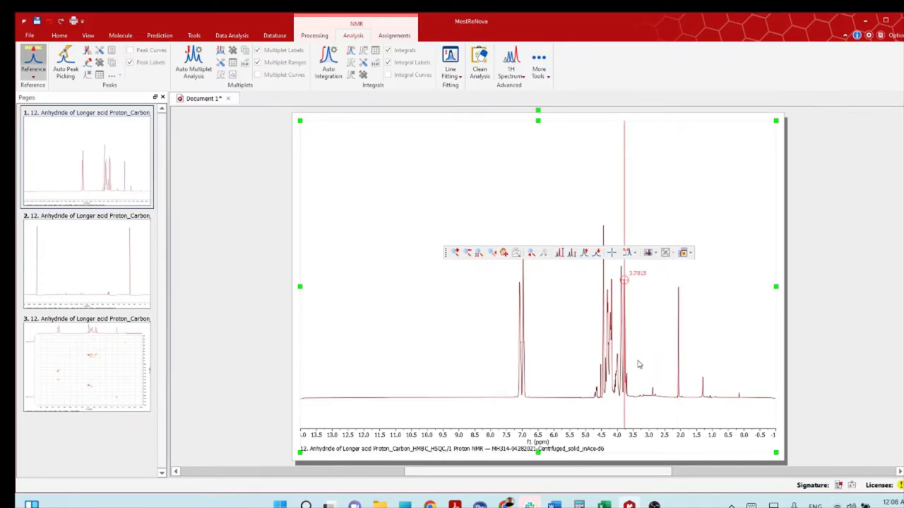
click(678, 368)
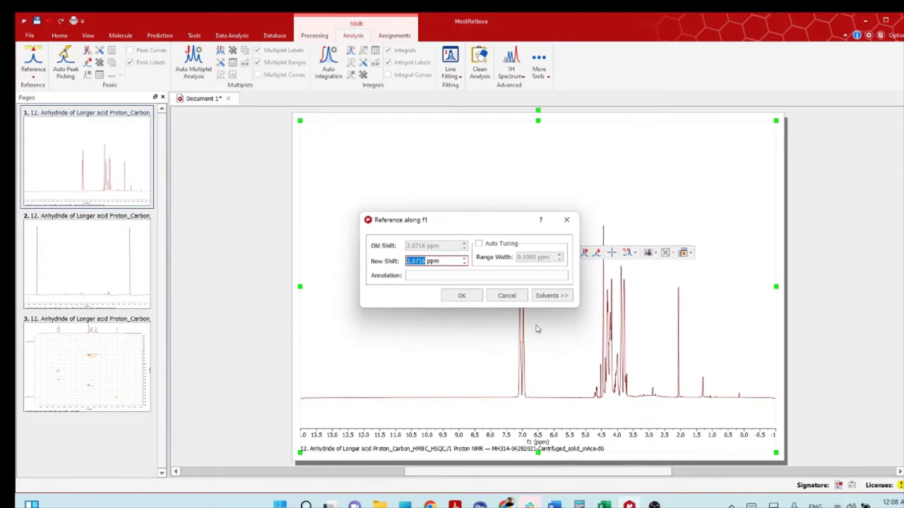
click(521, 297)
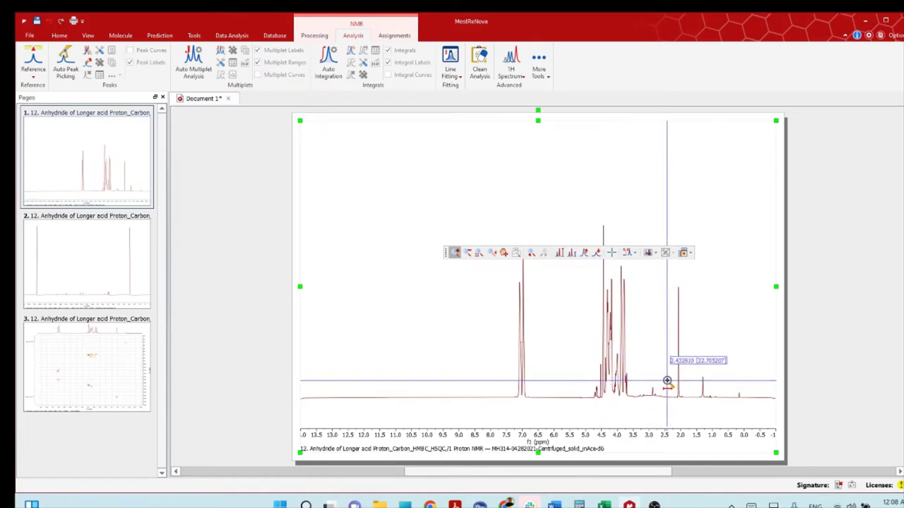
Step: Zoom in on the solvent peak near 2.07 ppm in the proton spectrum and reference the spectrum by solvent
drag(666, 401, 694, 400)
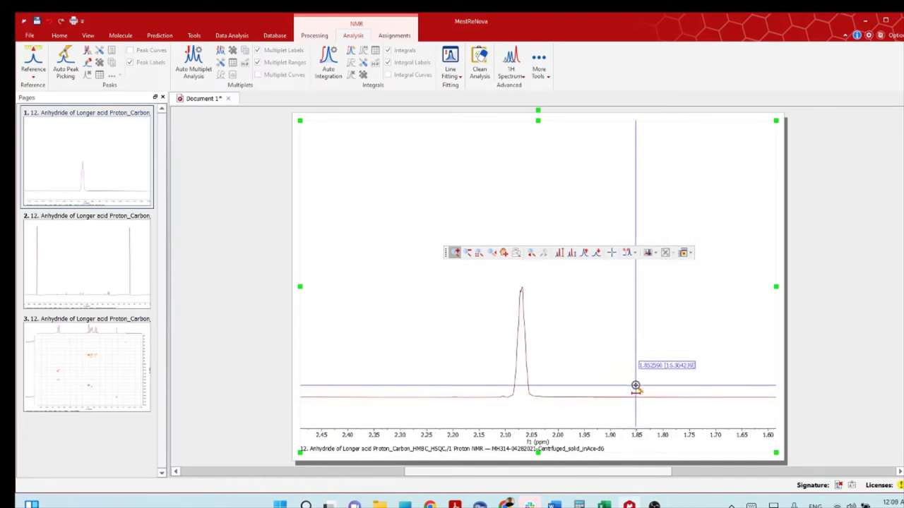
right_click(521, 366)
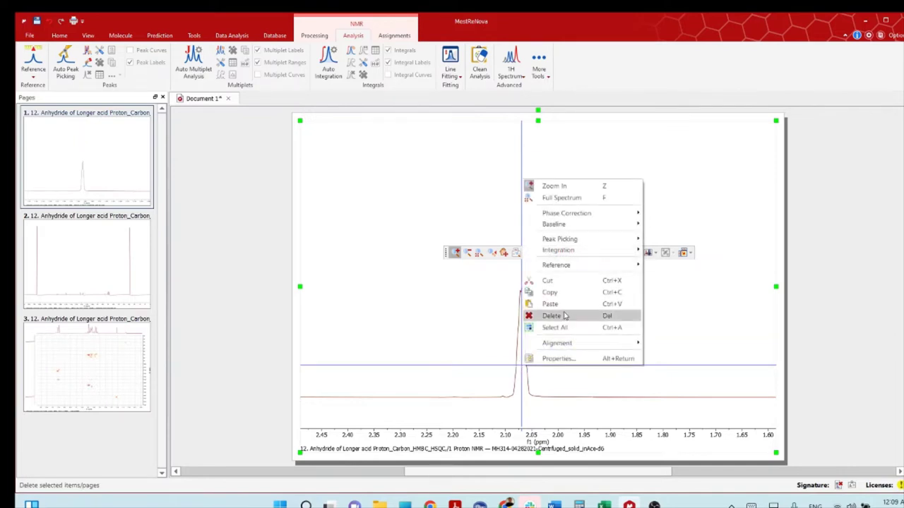
click(518, 368)
scroll(518, 368, up, 3)
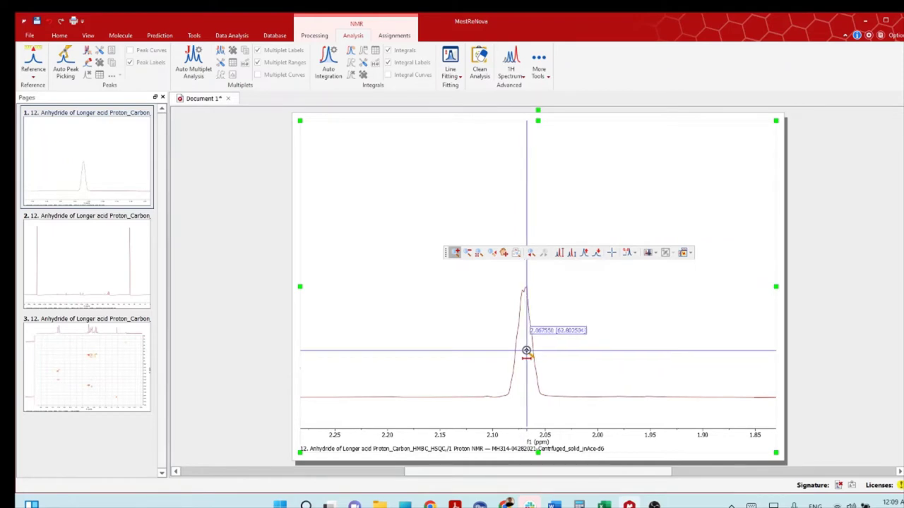
right_click(526, 351)
mouse_move(605, 235)
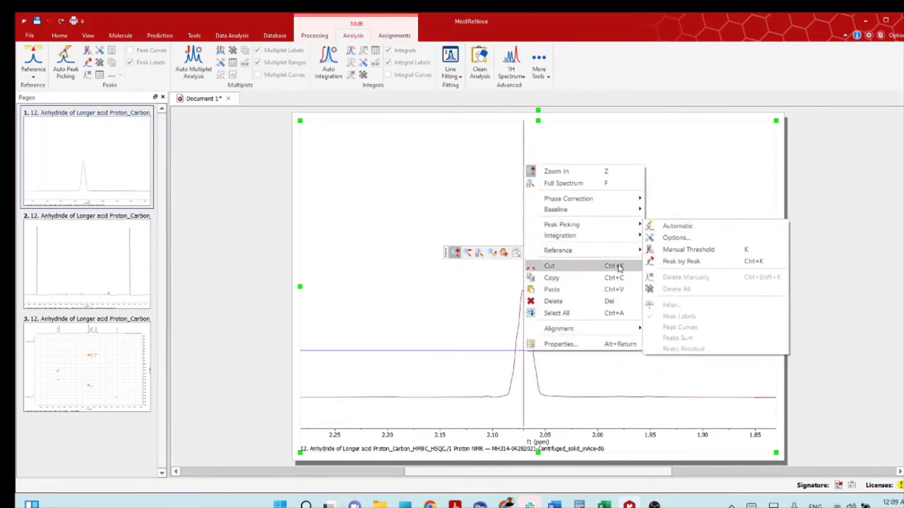
mouse_move(644, 252)
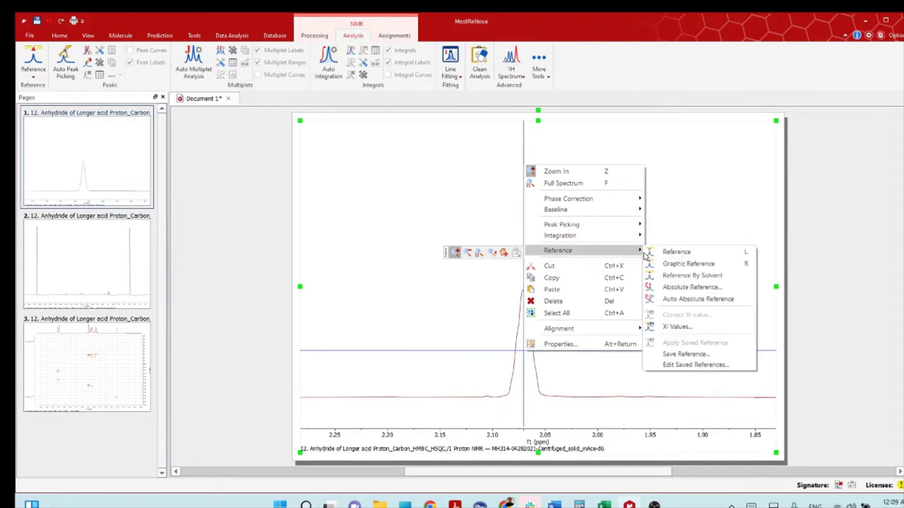
click(703, 277)
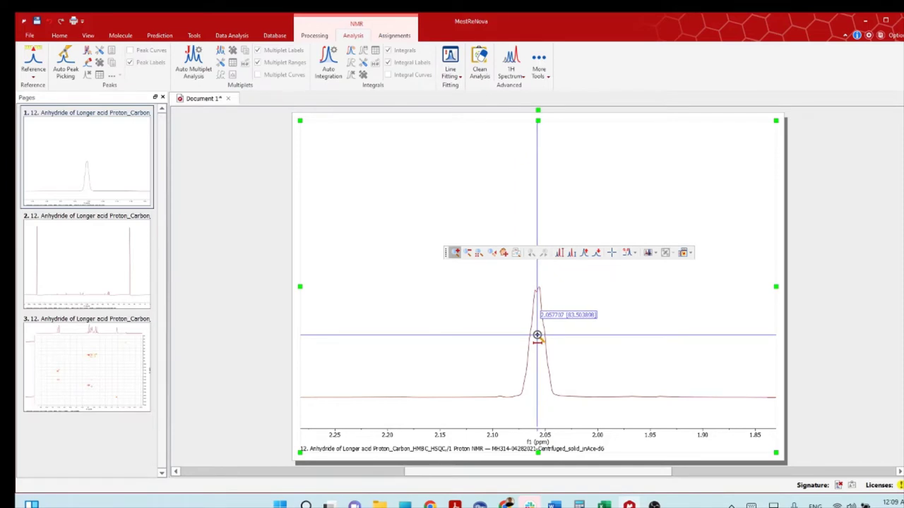
Step: Display the carbon spectrum on page 2 and reduce its peak height so both tall solvent peaks fit well within the plot
click(97, 270)
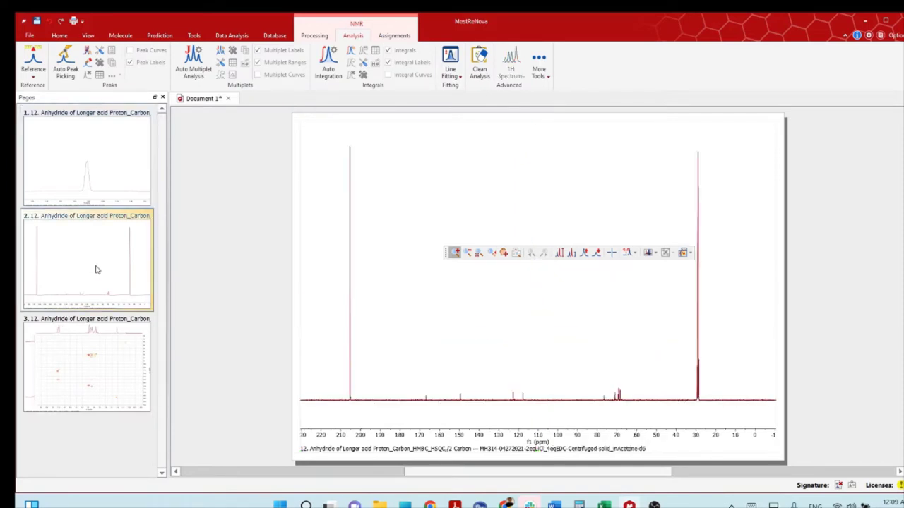
scroll(591, 303, up, 2)
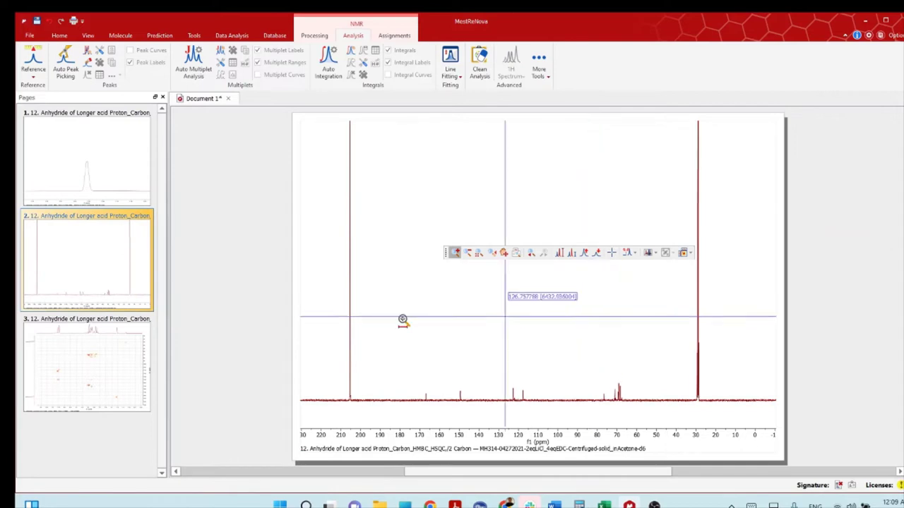
scroll(352, 321, down, 2)
scroll(350, 323, up, 2)
scroll(360, 331, down, 2)
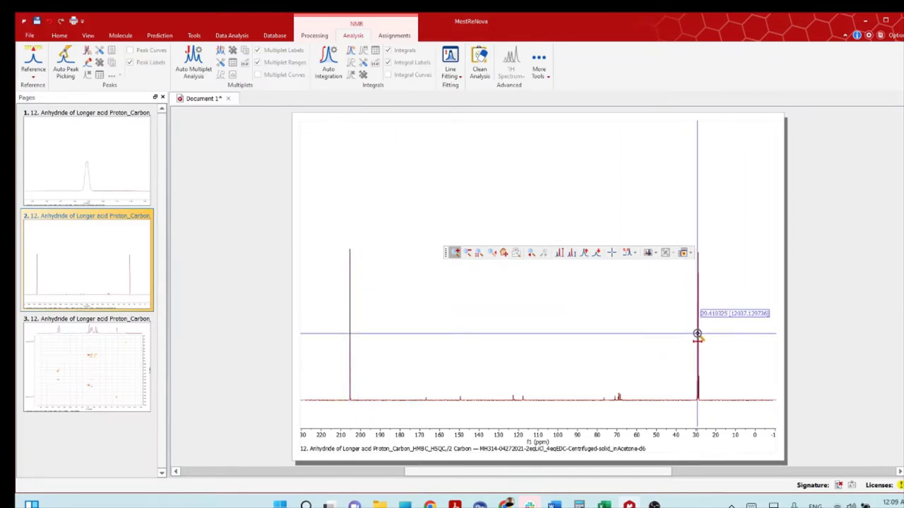
Step: Apply baseline correction and automatic phase correction to the carbon spectrum
right_click(728, 297)
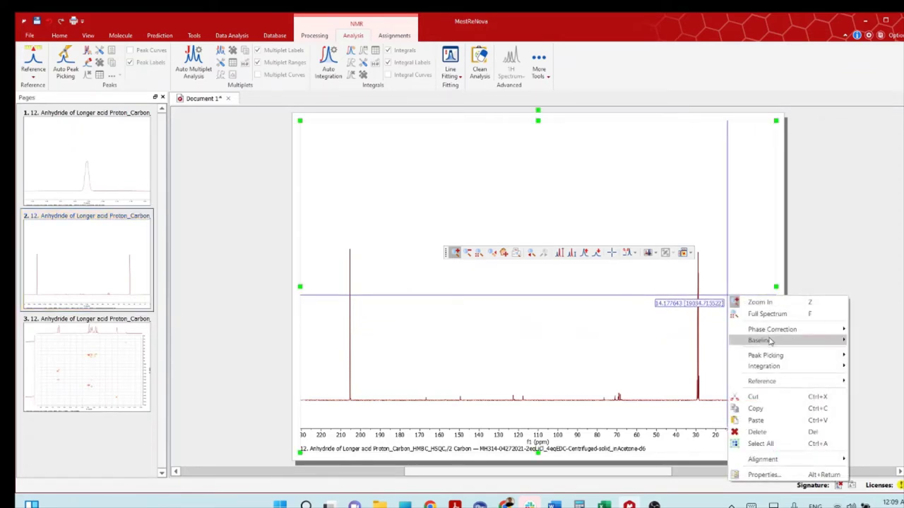
mouse_move(770, 342)
click(662, 358)
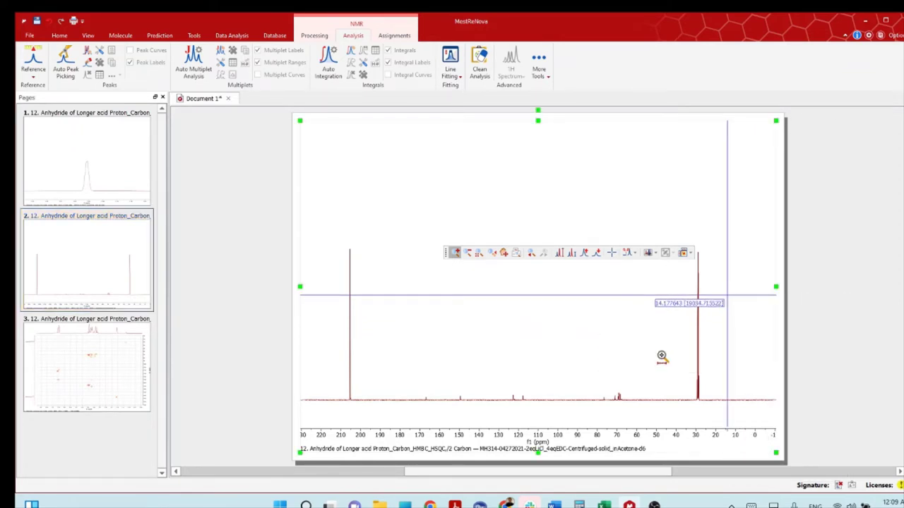
right_click(721, 284)
mouse_move(762, 317)
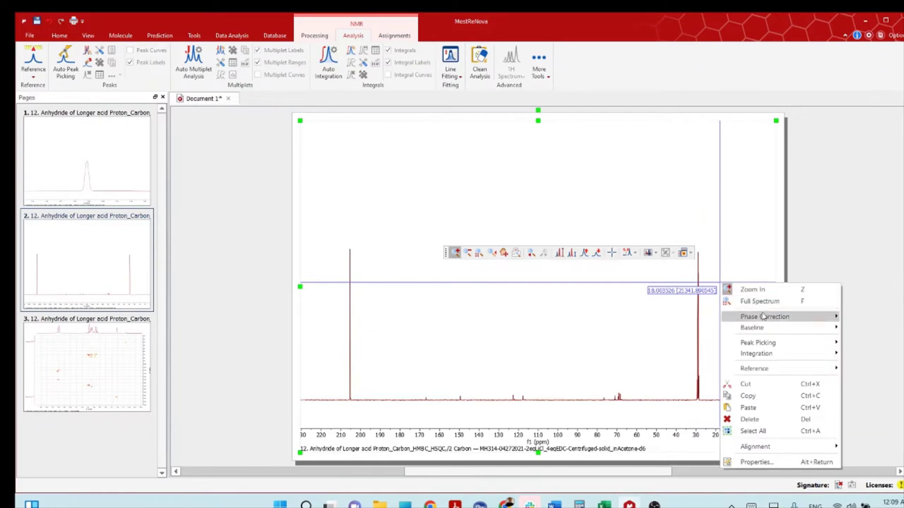
click(671, 319)
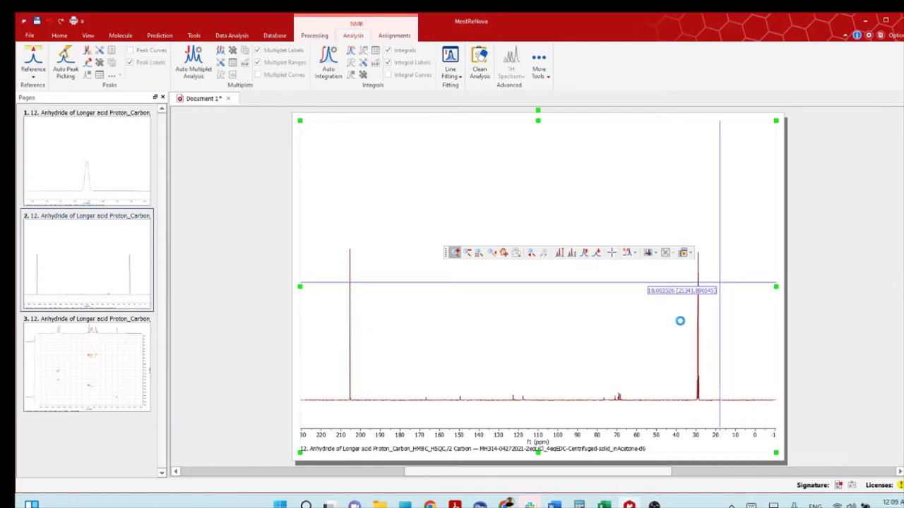
Step: Reference the carbon spectrum by solvent
right_click(577, 311)
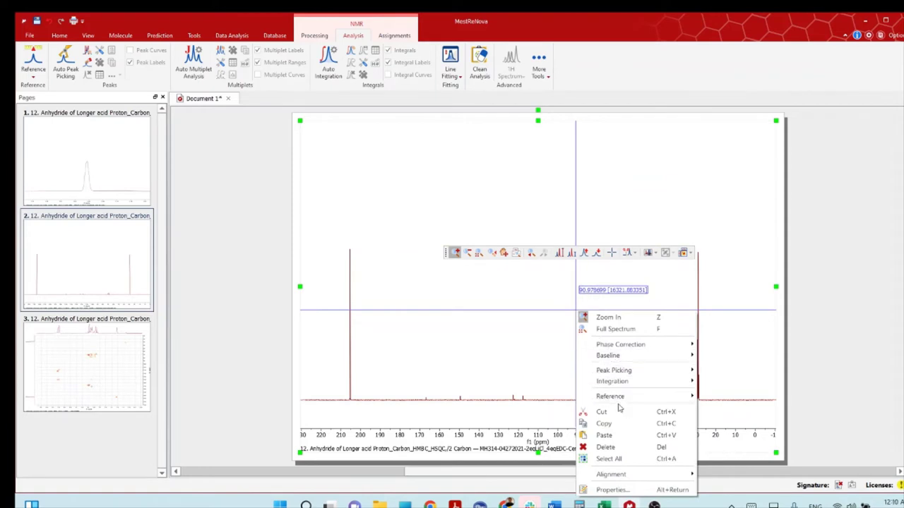
mouse_move(652, 399)
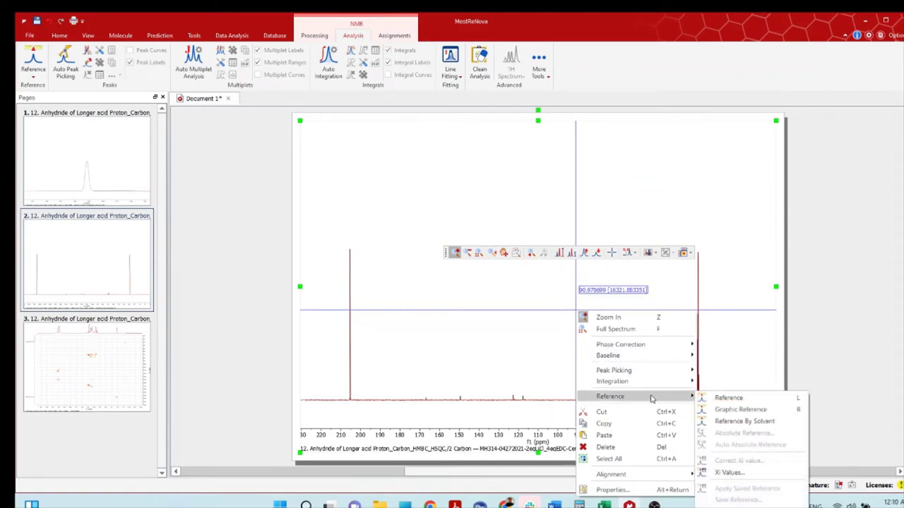
click(750, 421)
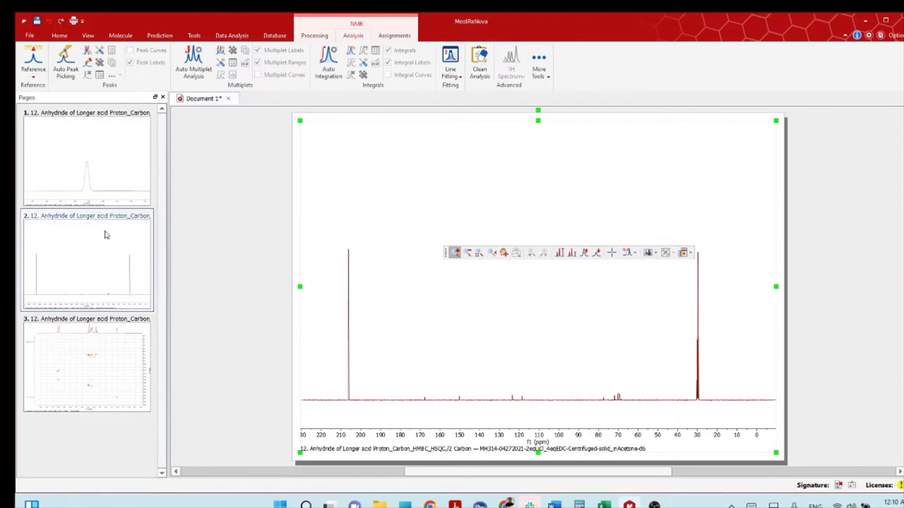
Step: Restore the full spectrum view for both the proton spectrum on page 1 and the carbon spectrum on page 2
click(109, 370)
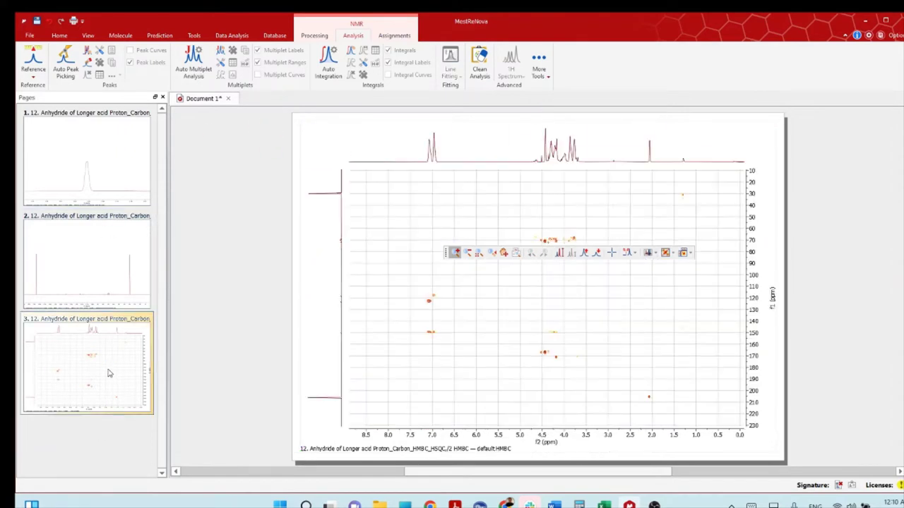
right_click(105, 163)
click(71, 159)
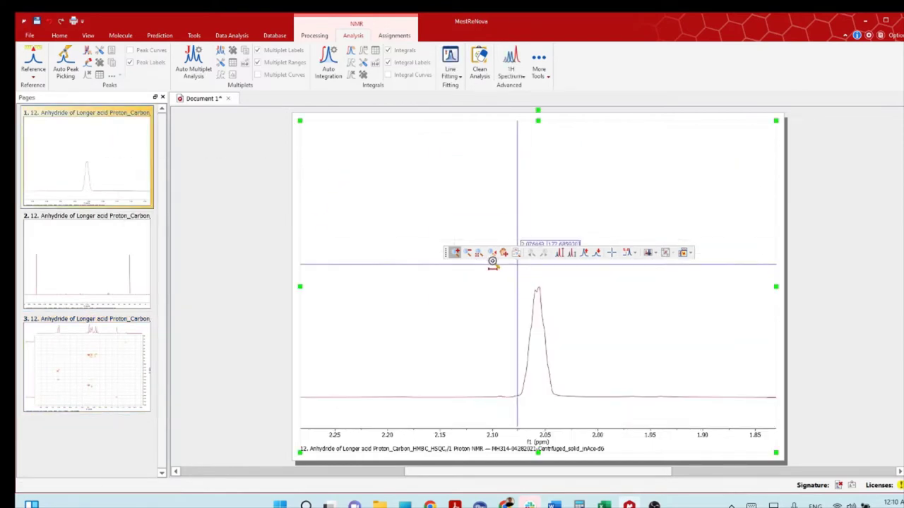
right_click(407, 191)
click(444, 204)
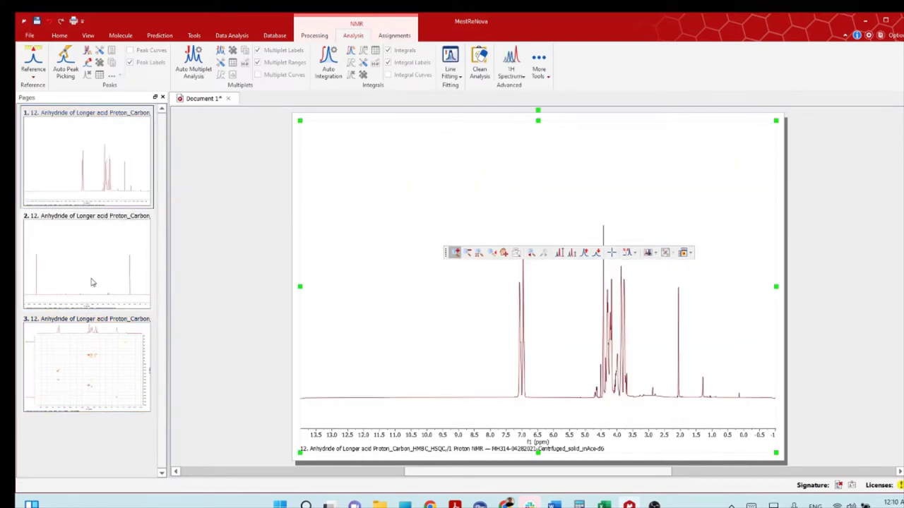
click(91, 282)
right_click(447, 235)
click(467, 248)
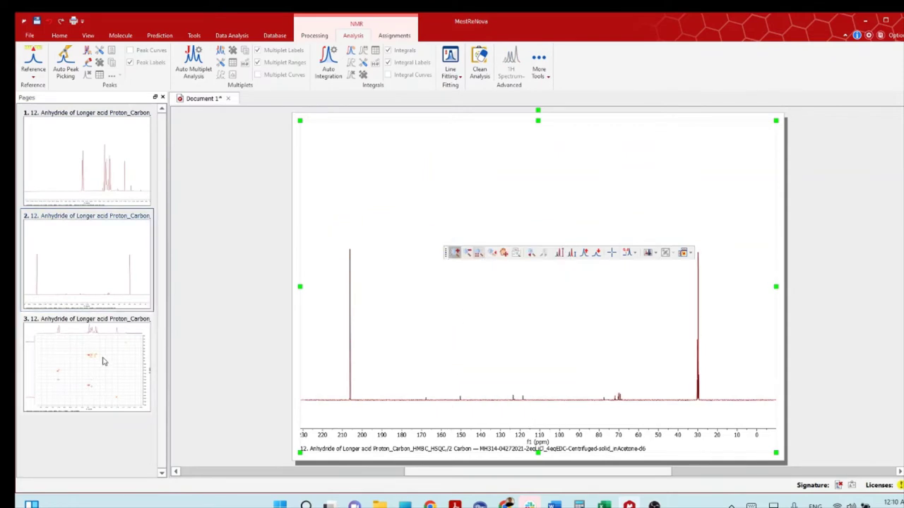
Step: On the HMBC page, zoom to about 6.2–7.5 ppm in f2 and 110–160 ppm in f1, and increase the carbon trace's height
click(119, 349)
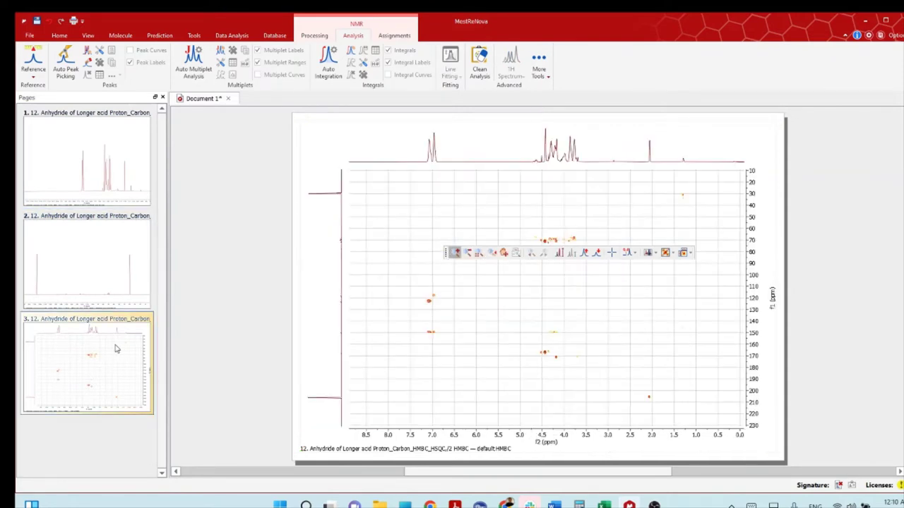
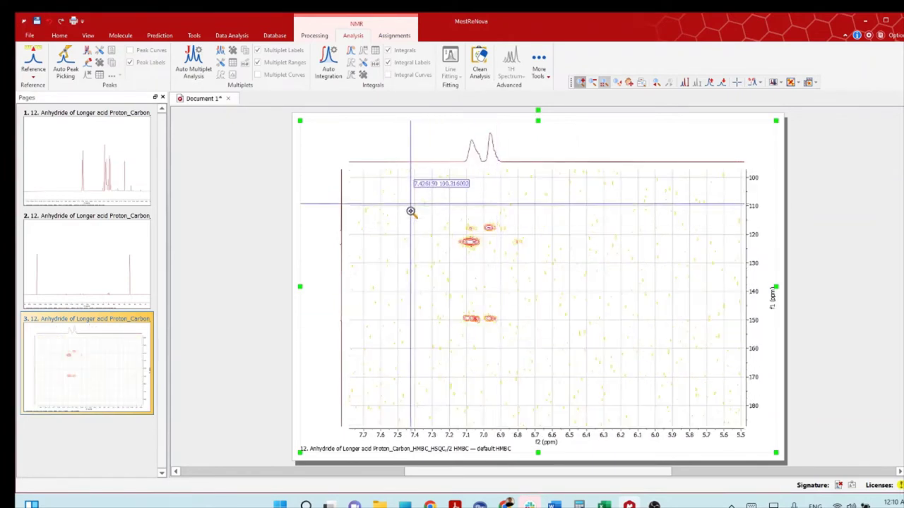
drag(396, 205, 620, 354)
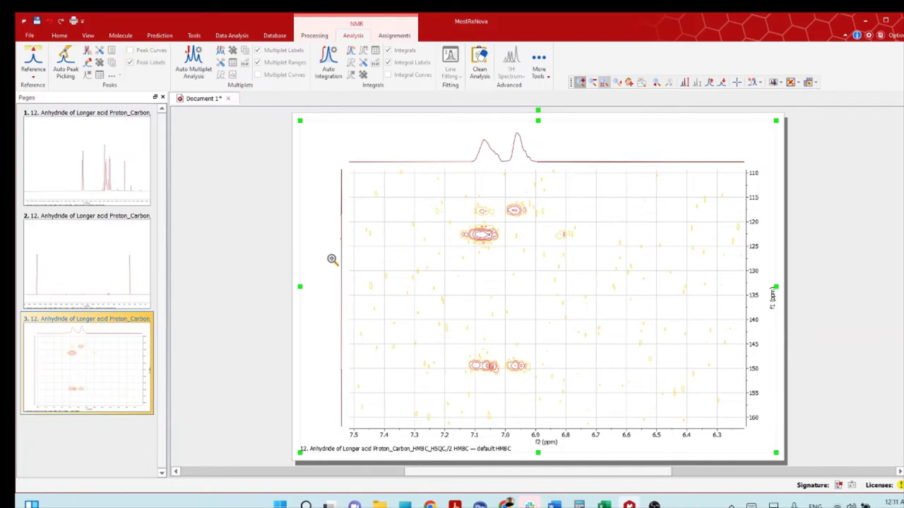
scroll(327, 259, up, 6)
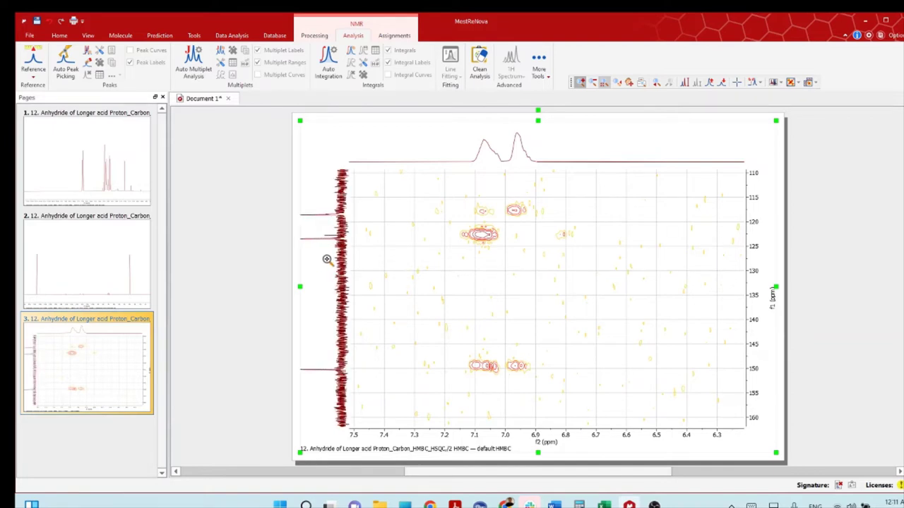
scroll(322, 259, down, 5)
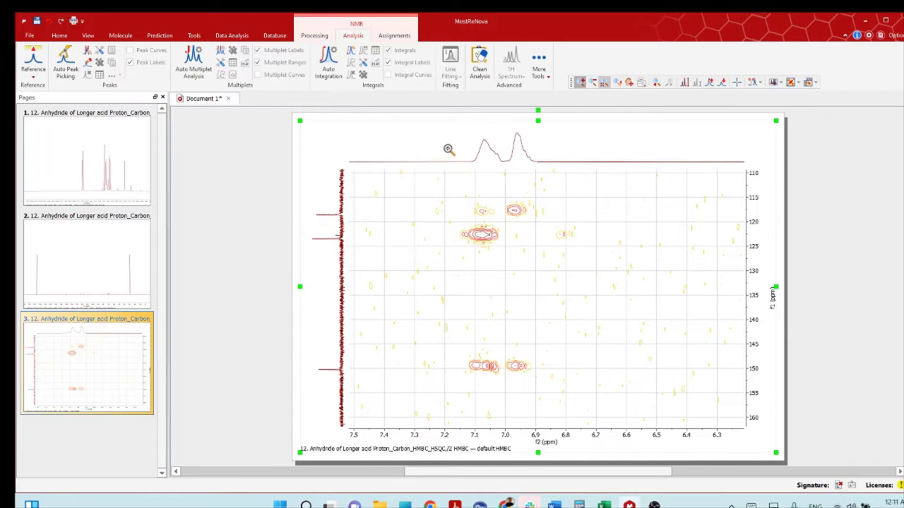
Step: Increase the height of the proton trace above the HMBC plot slightly
scroll(453, 145, up, 3)
scroll(454, 147, up, 4)
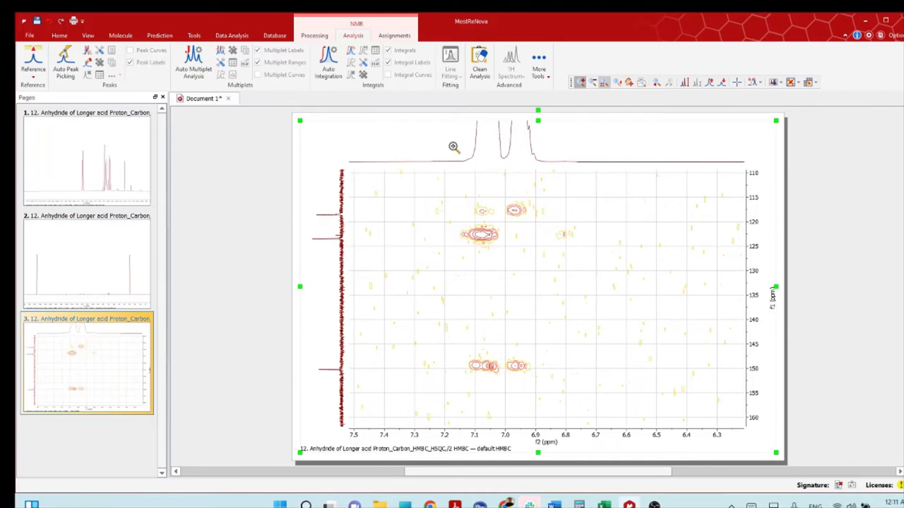
scroll(454, 148, down, 3)
scroll(453, 148, down, 2)
scroll(455, 147, up, 3)
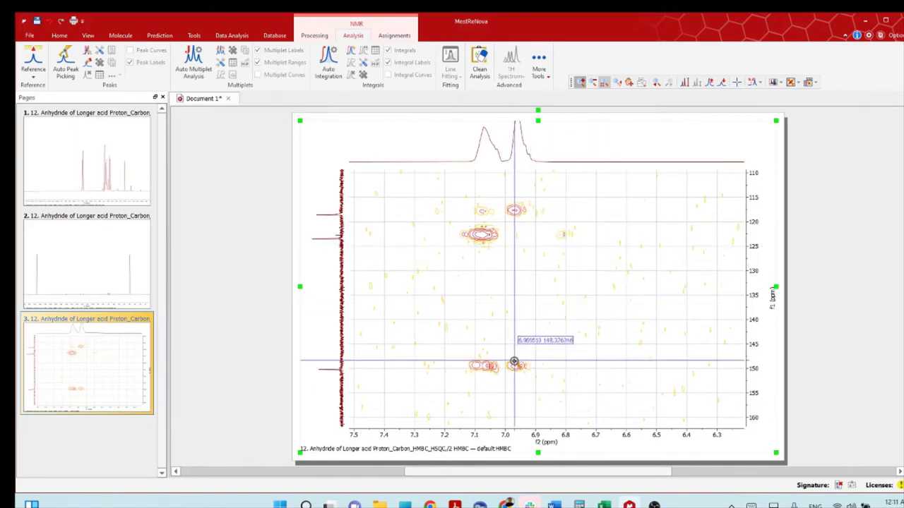
Step: Restore the full HMBC spectrum and zoom to about 2–5.1 ppm in f2 and 72–186 ppm in f1
right_click(604, 272)
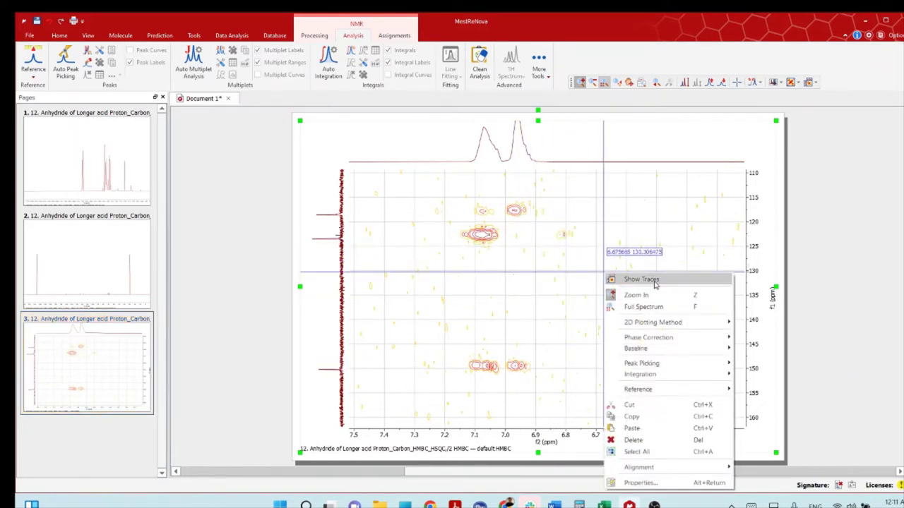
click(662, 308)
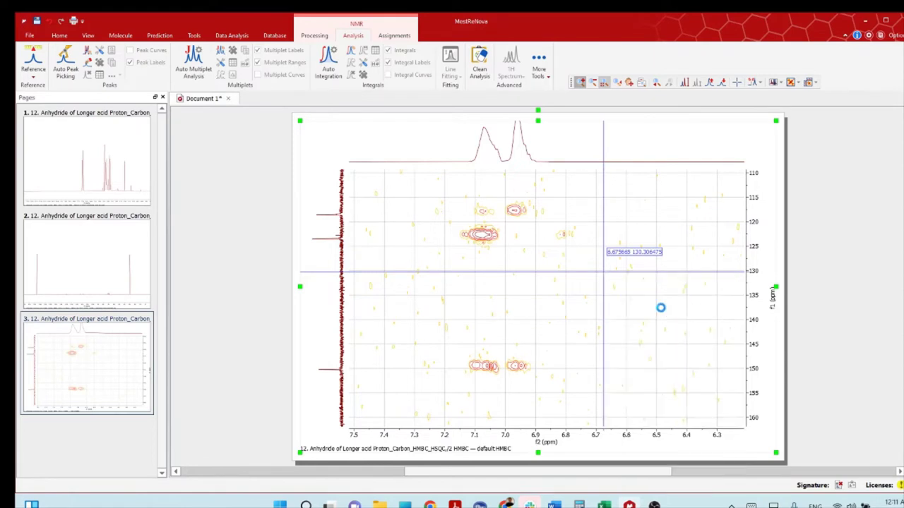
drag(515, 241, 650, 375)
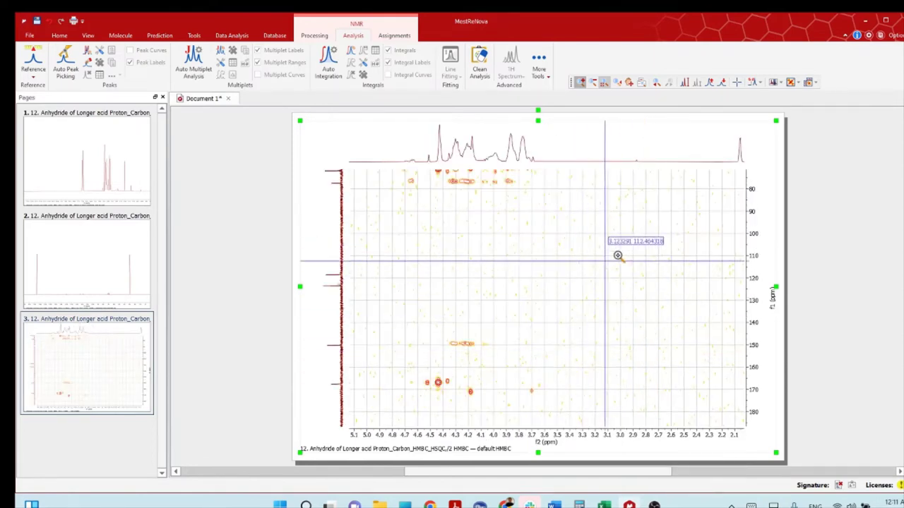
Step: Zoom the HMBC spectrum to about 2.5–5.1 ppm in f2 and 30–190 ppm in f1, and increase the proton trace's height
right_click(620, 231)
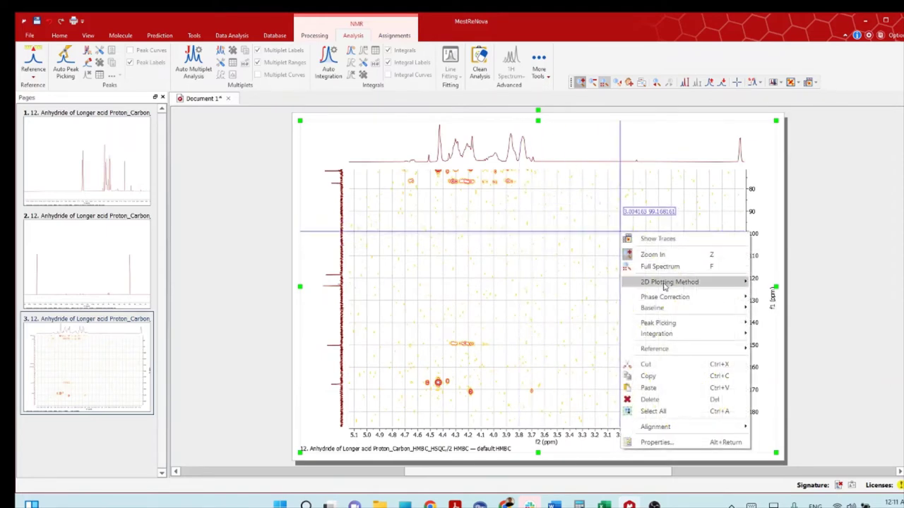
click(660, 268)
drag(501, 180, 661, 384)
drag(387, 192, 658, 383)
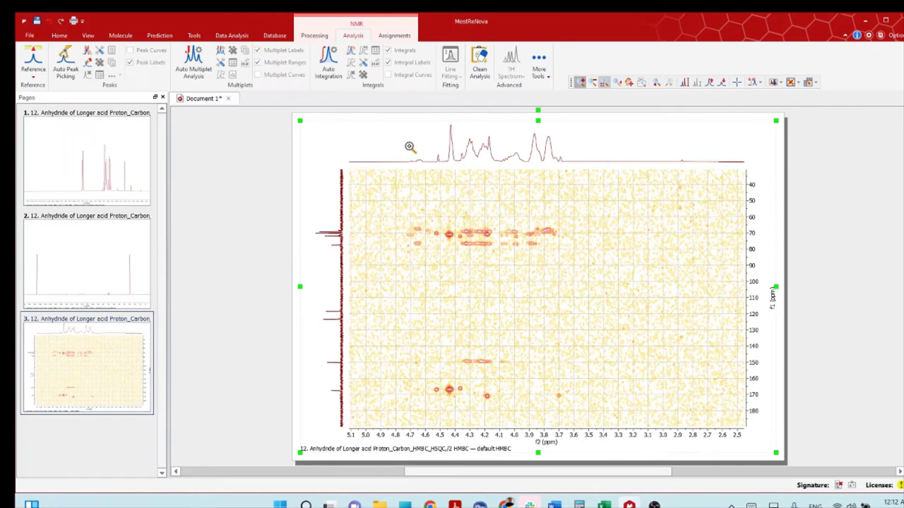
scroll(409, 146, up, 5)
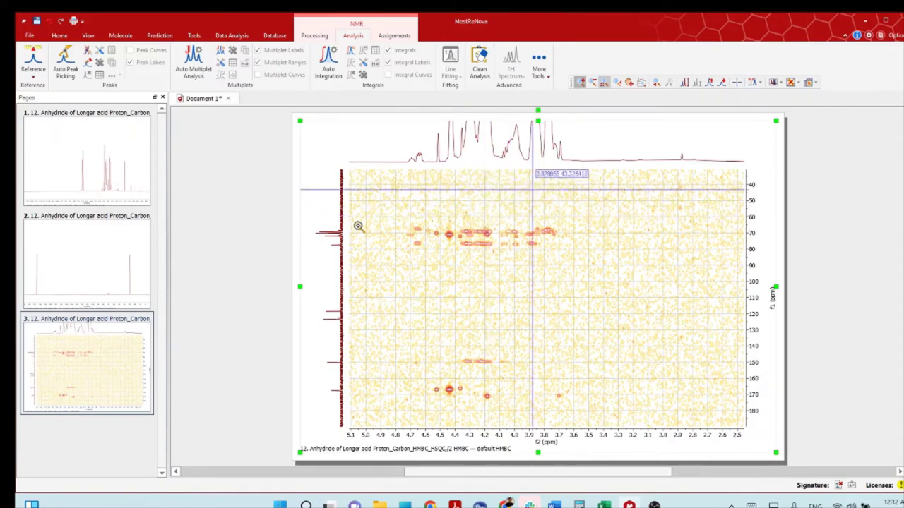
Step: From the full HMBC spectrum, zoom to about 1.5–2.4 ppm in f2 and 198–226 ppm in f1 to inspect the solvent cross peak
right_click(585, 254)
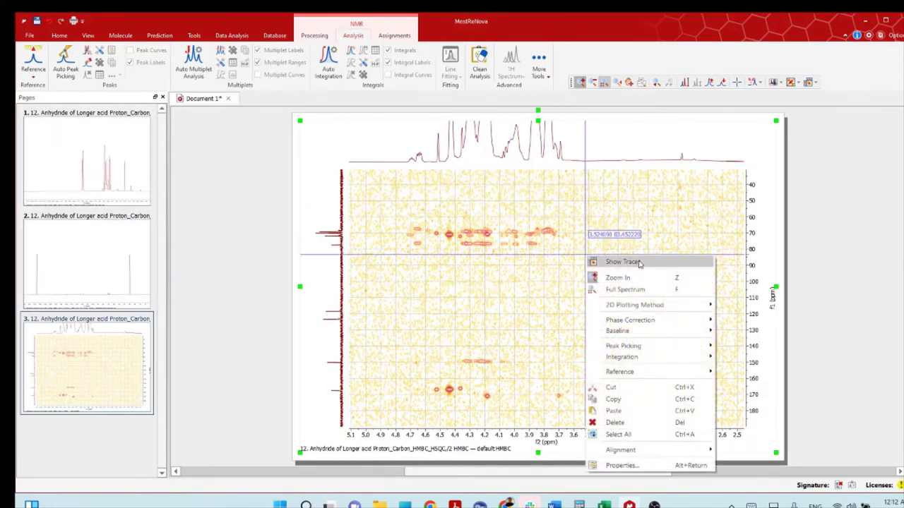
click(627, 290)
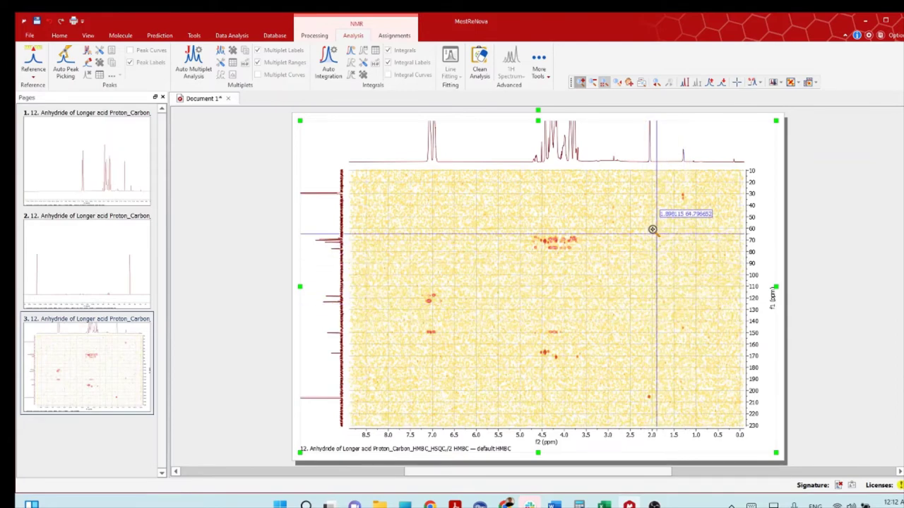
scroll(645, 271, up, 2)
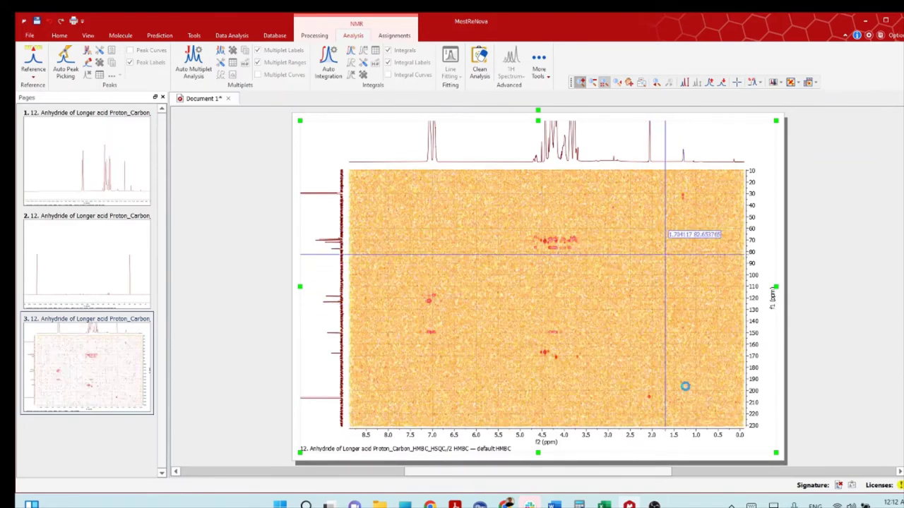
scroll(670, 391, down, 2)
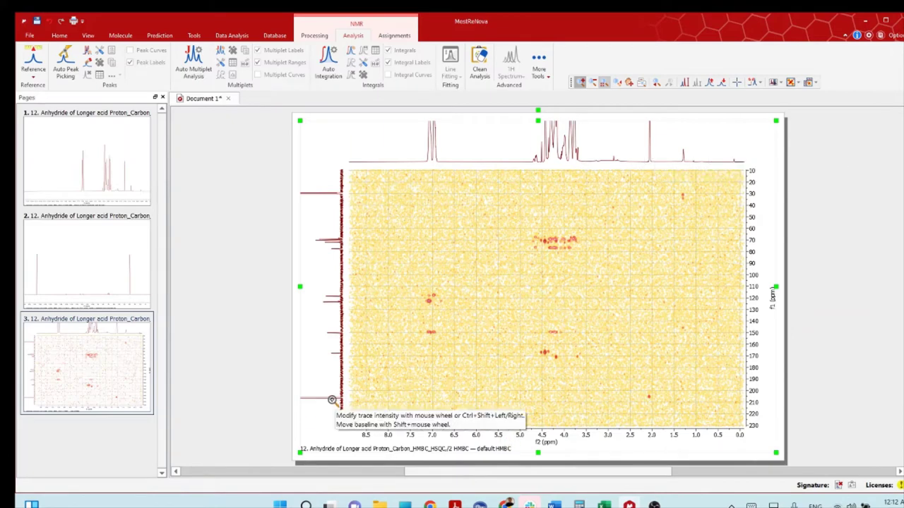
drag(636, 390, 675, 419)
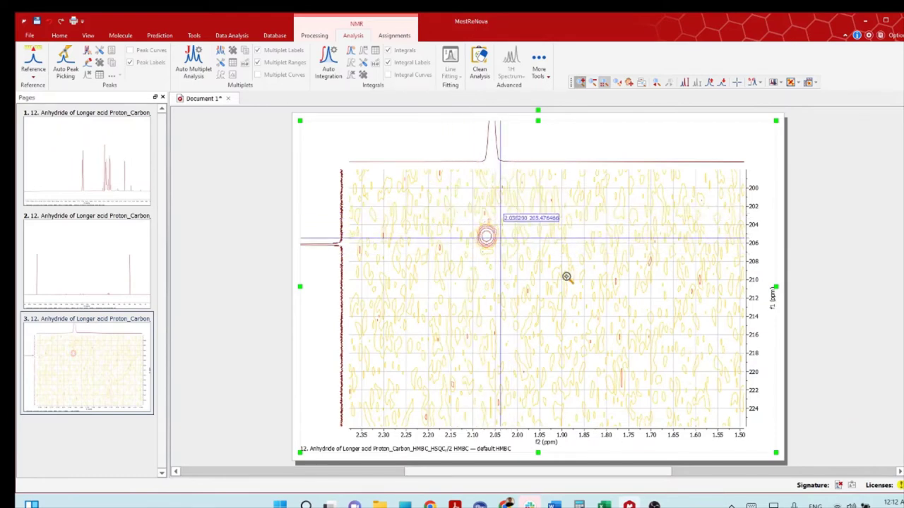
Step: Return to the full HMBC spectrum and zoom closely on the solvent cross peak, about 1.84–2.3 ppm in f2 and 199–212 ppm in f1
right_click(593, 277)
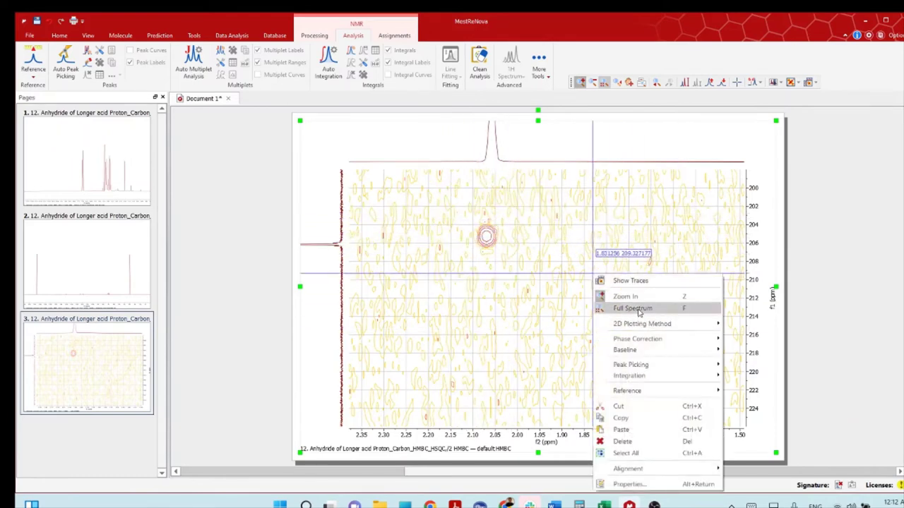
click(633, 308)
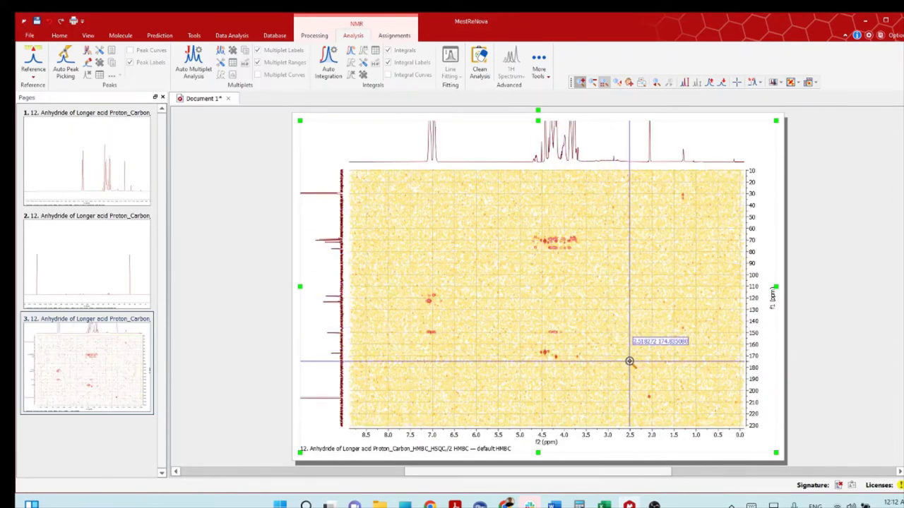
drag(616, 366, 687, 423)
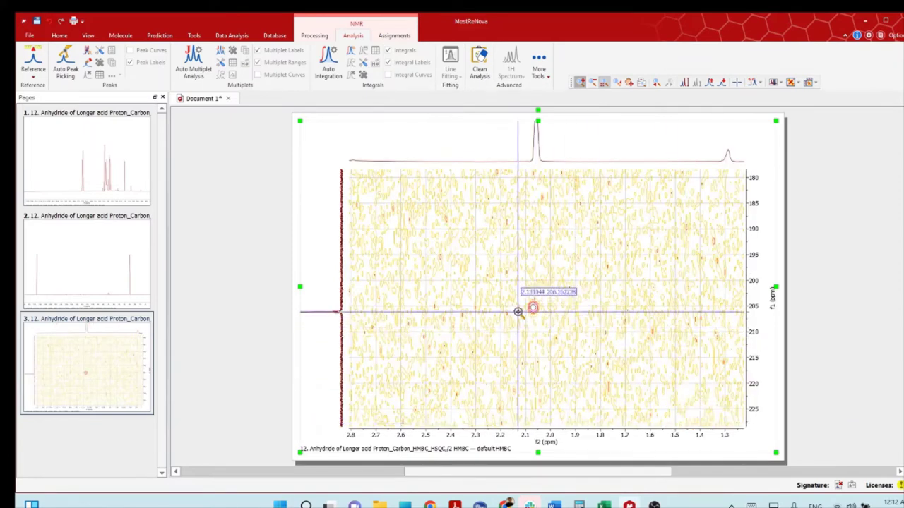
drag(480, 275, 591, 342)
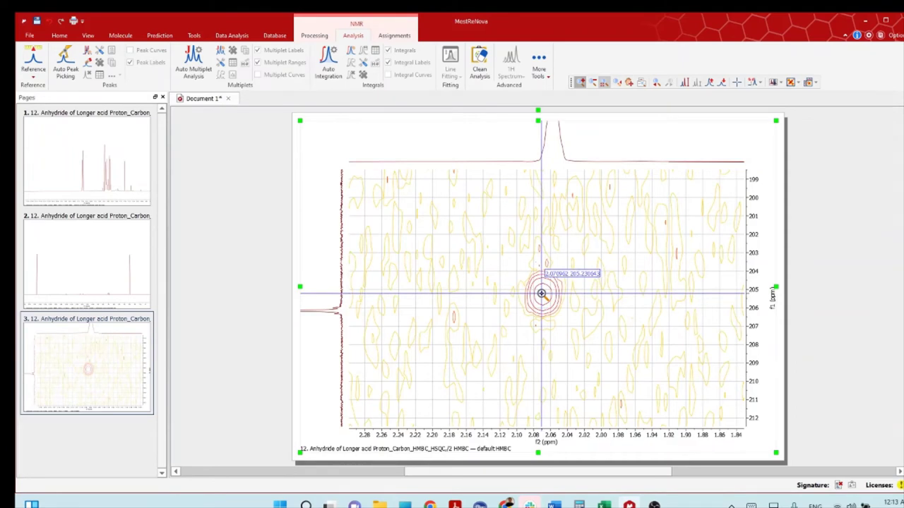
Step: Try to reference the HMBC spectrum by solvent
right_click(541, 295)
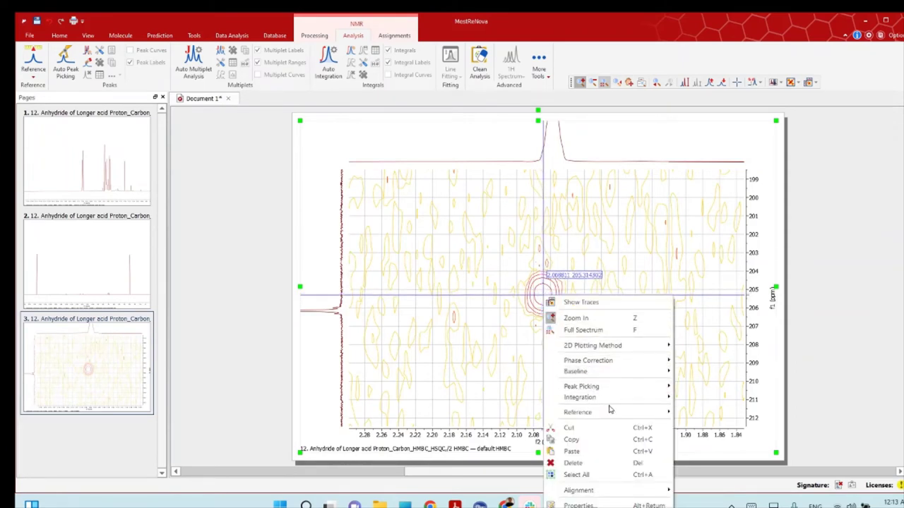
mouse_move(607, 413)
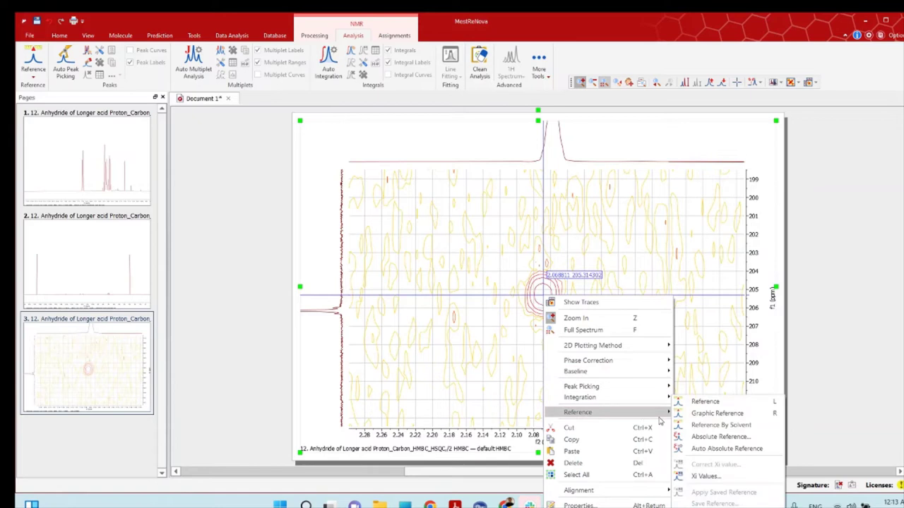
click(721, 425)
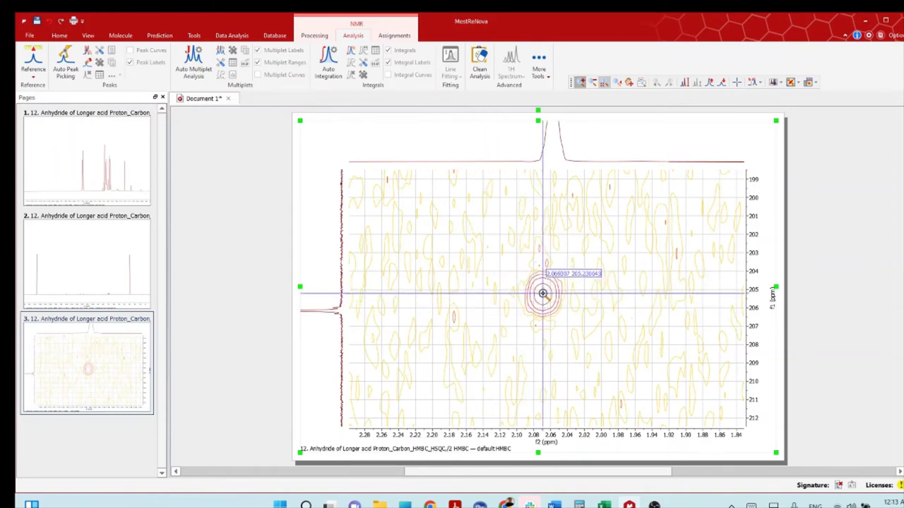
Step: Reference the HMBC solvent cross peak along f2 with a new shift of 2.05 ppm
right_click(543, 294)
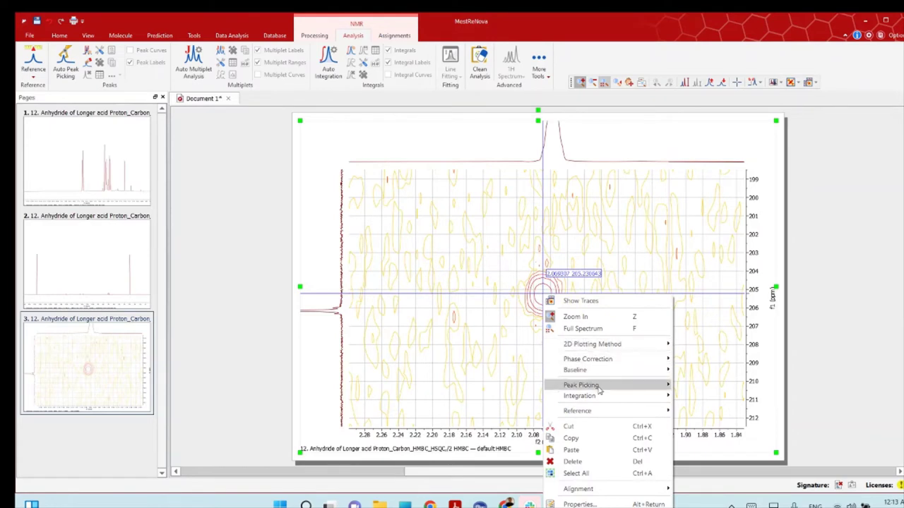
mouse_move(604, 411)
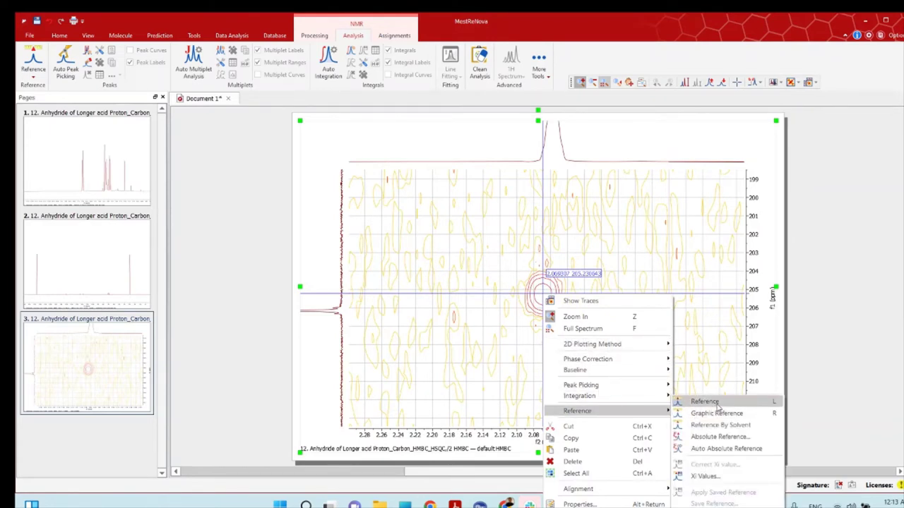
click(717, 407)
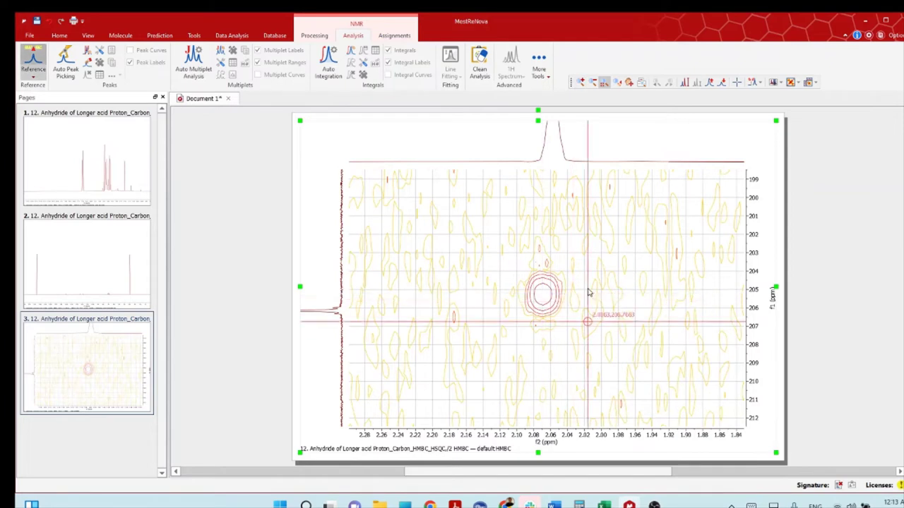
click(545, 300)
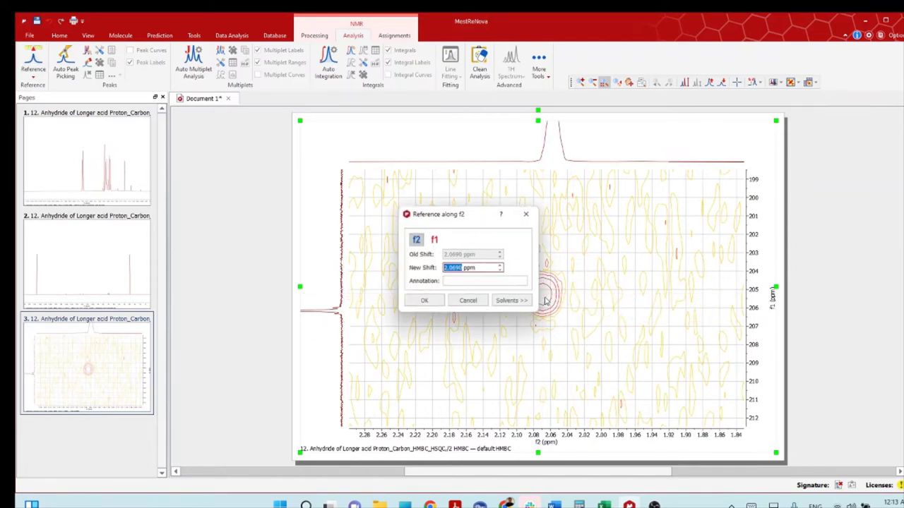
drag(469, 223, 652, 249)
click(649, 295)
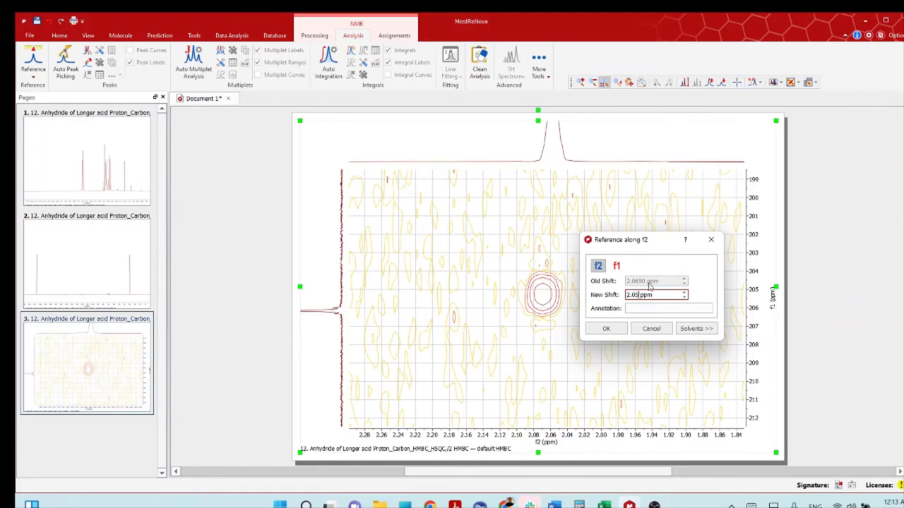
click(605, 329)
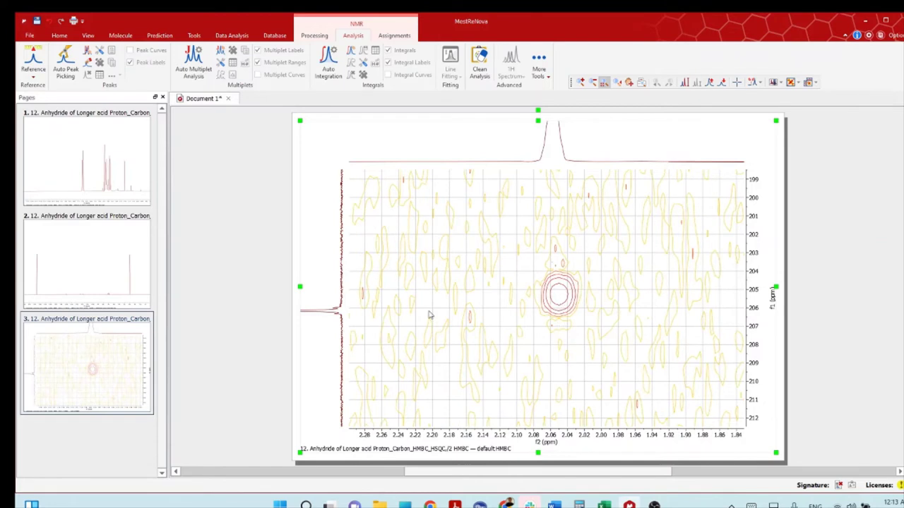
Step: Reference the HMBC solvent cross peak along f1 with a new shift of 206.0 ppm
right_click(558, 301)
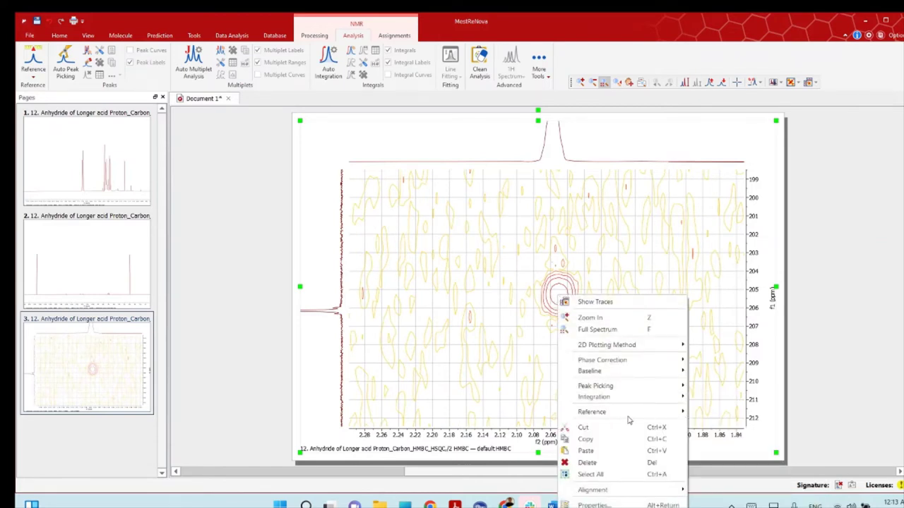
mouse_move(640, 416)
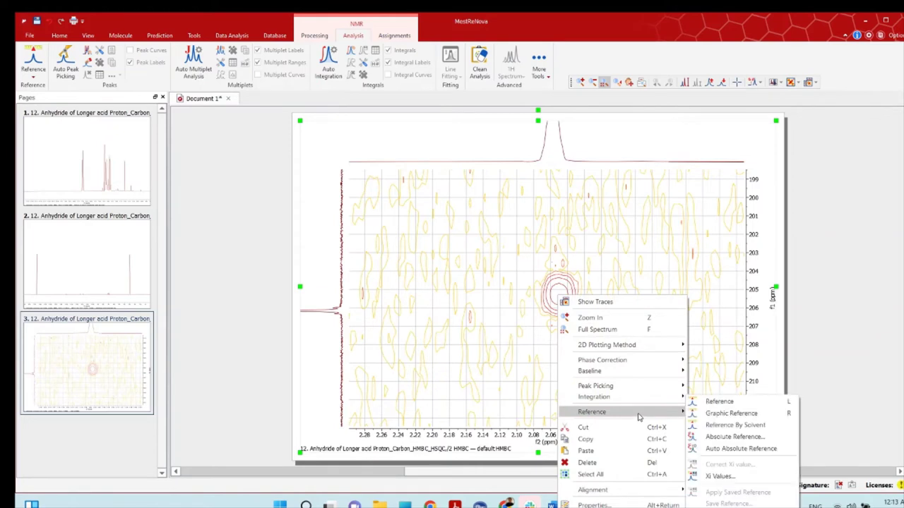
click(733, 415)
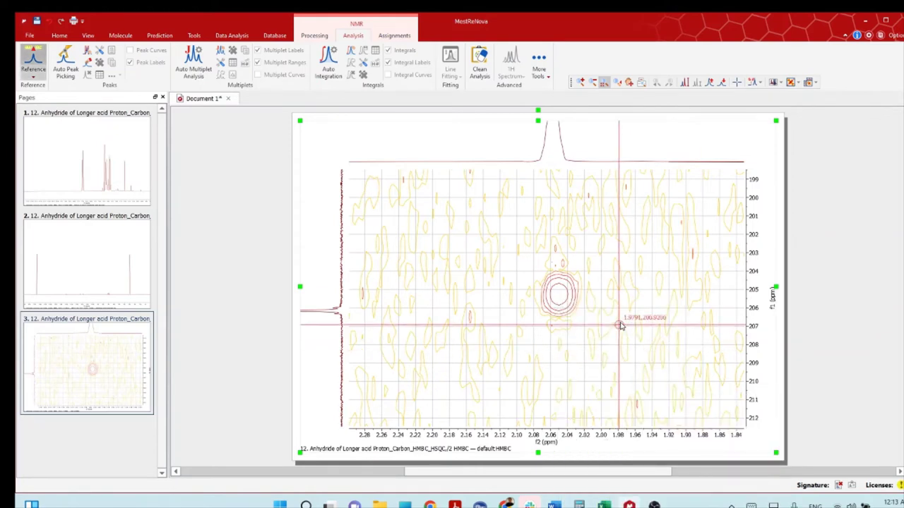
click(558, 302)
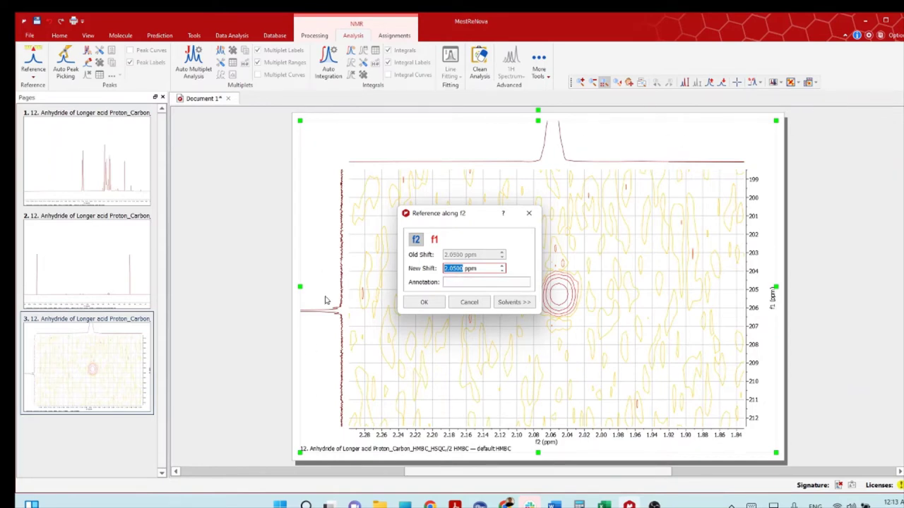
click(434, 240)
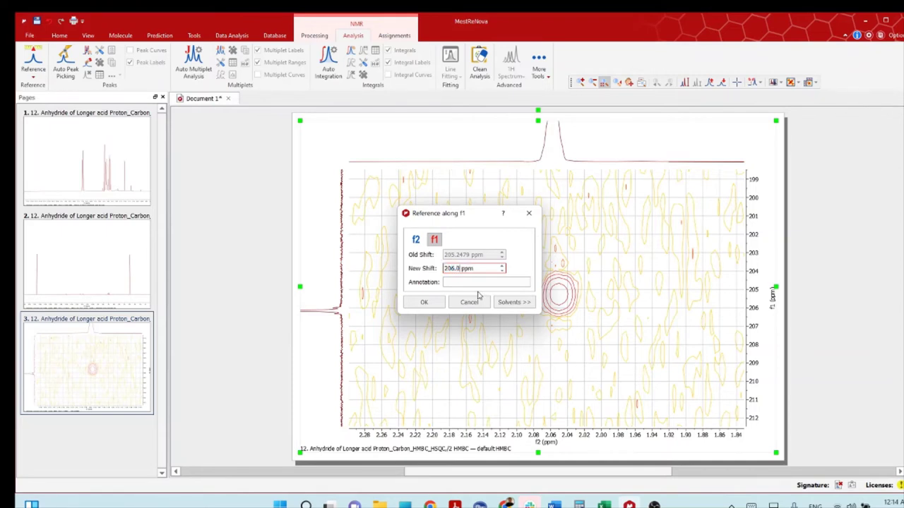
click(424, 303)
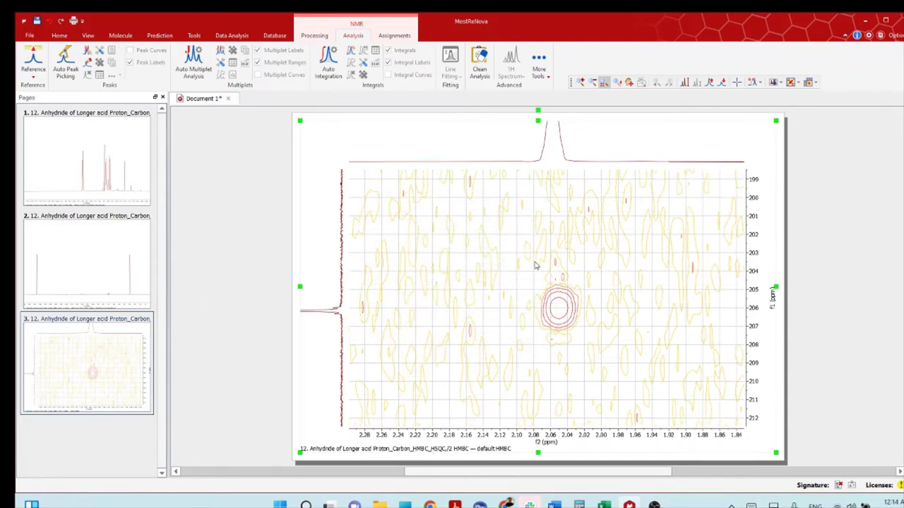
Step: Restore the full HMBC spectrum and zoom to about 2.6–7.1 ppm in f2 and 77–187 ppm in f1
right_click(484, 267)
click(518, 299)
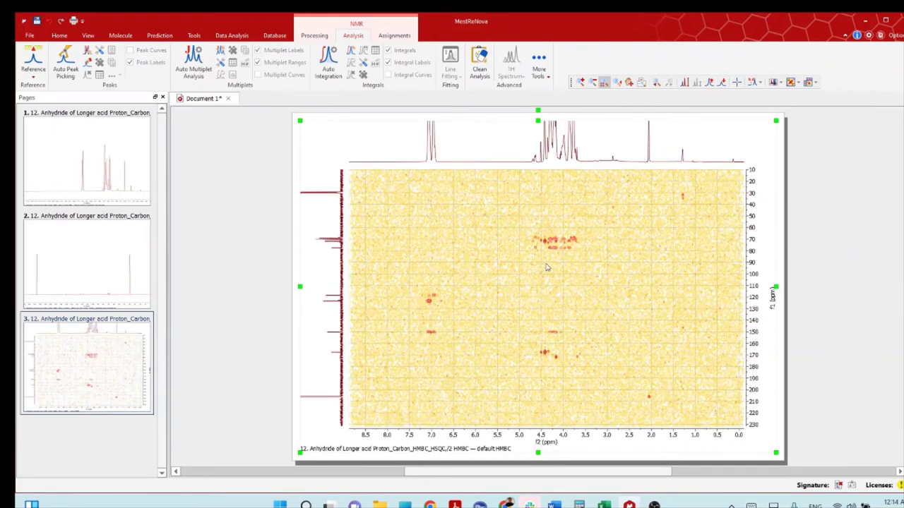
right_click(592, 315)
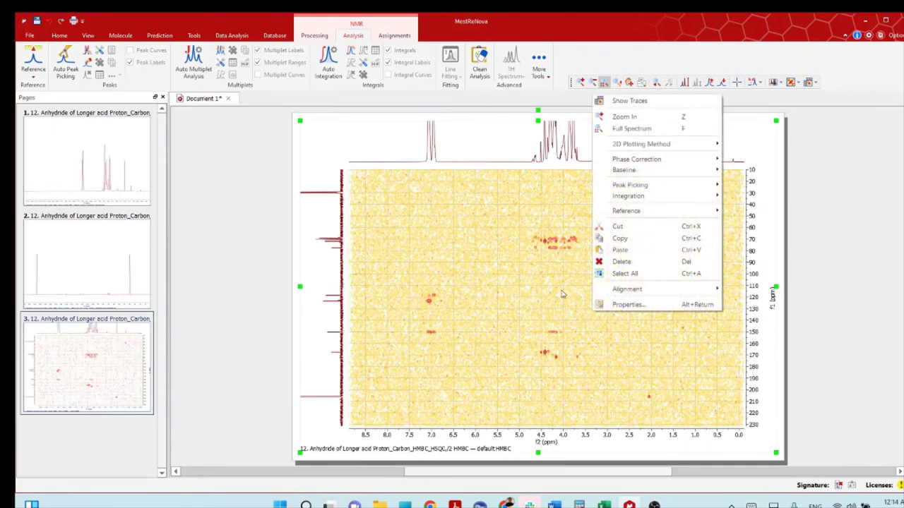
click(543, 315)
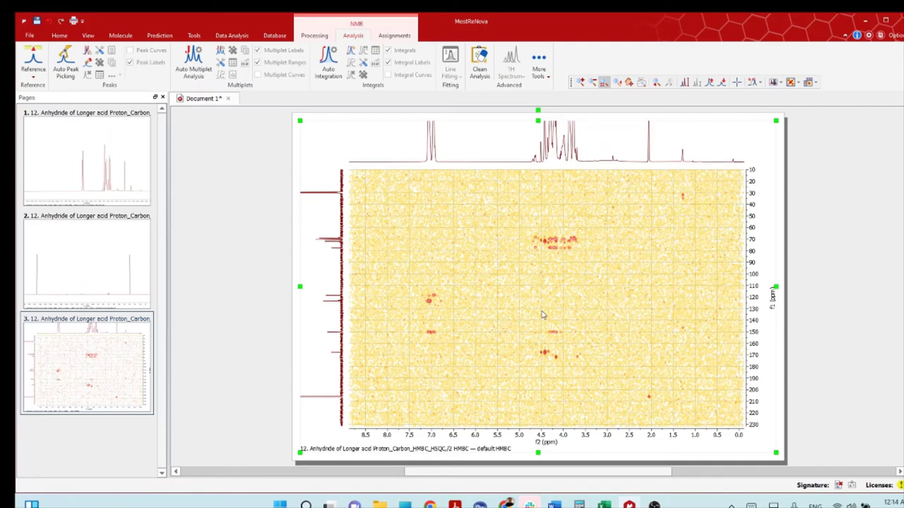
right_click(561, 277)
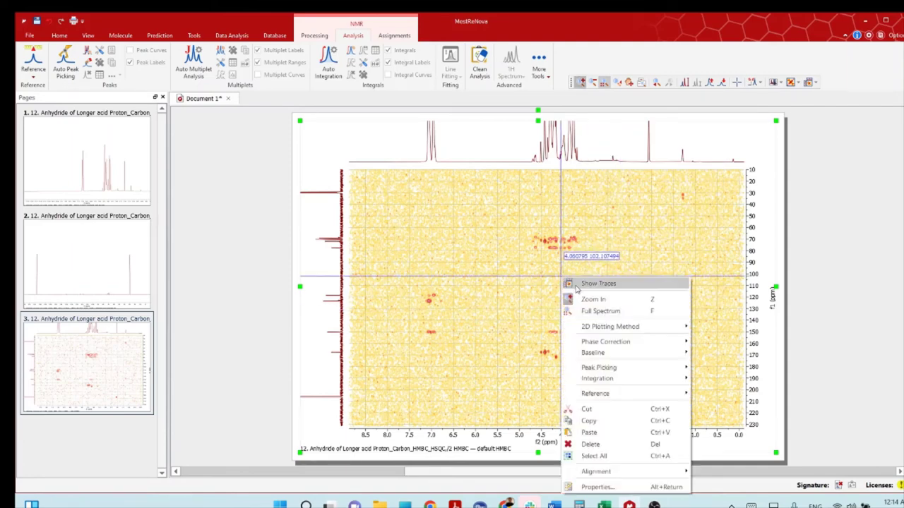
click(659, 303)
click(527, 343)
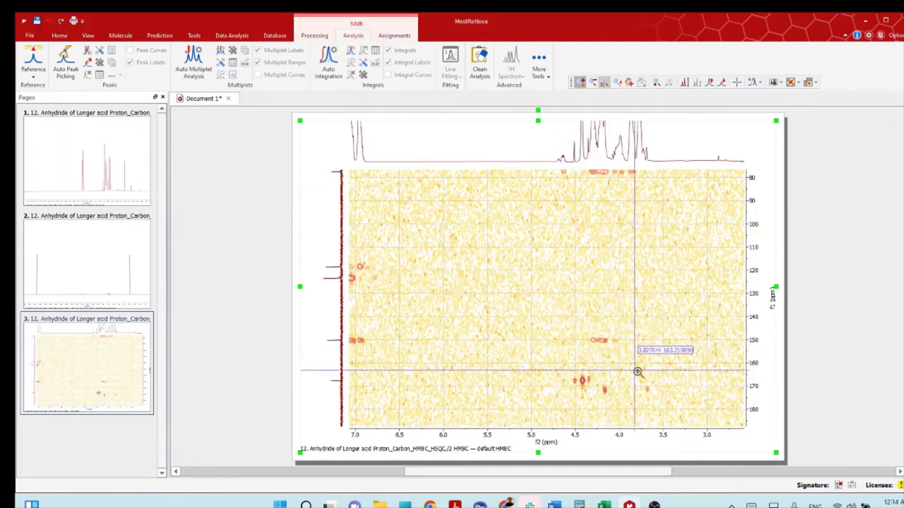
Step: Restore the full HMBC spectrum and zoom in on the solvent cross peak near 2.05 ppm in f2 and 206 ppm in f1
right_click(589, 277)
click(611, 306)
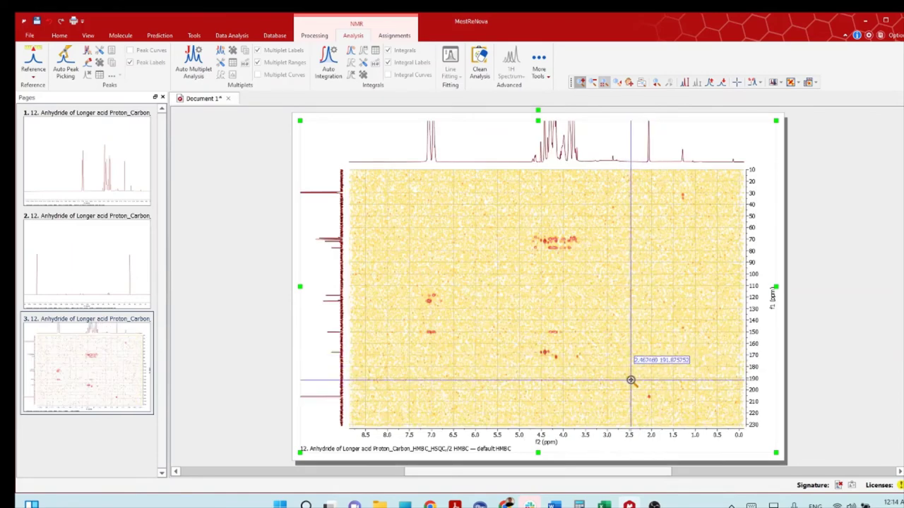
drag(632, 375, 669, 416)
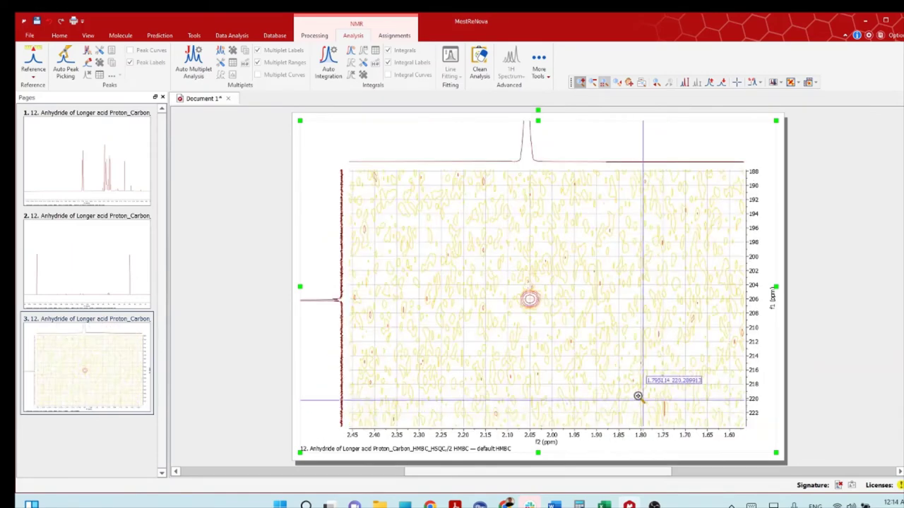
drag(462, 242, 608, 356)
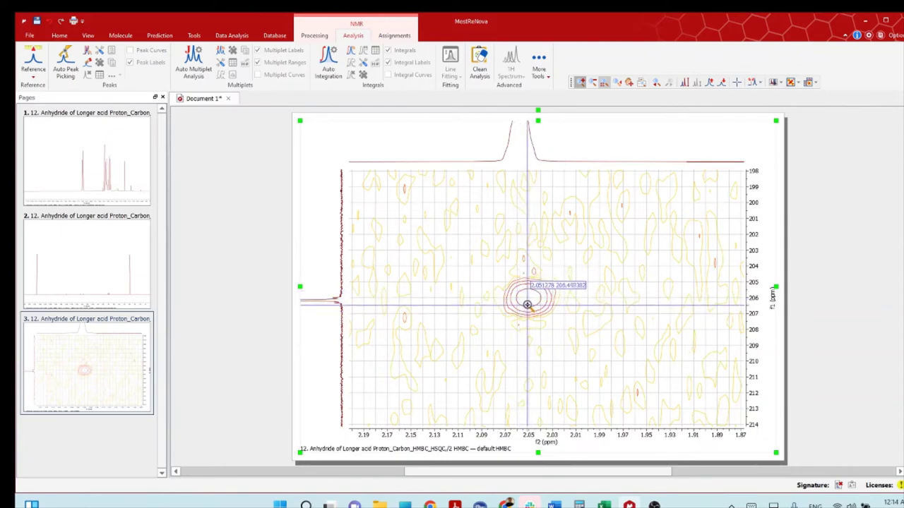
Step: From the full HMBC spectrum, lower the contour intensity and zoom to about 3.3–5.0 ppm in f2 and 55–100 ppm in f1
right_click(653, 249)
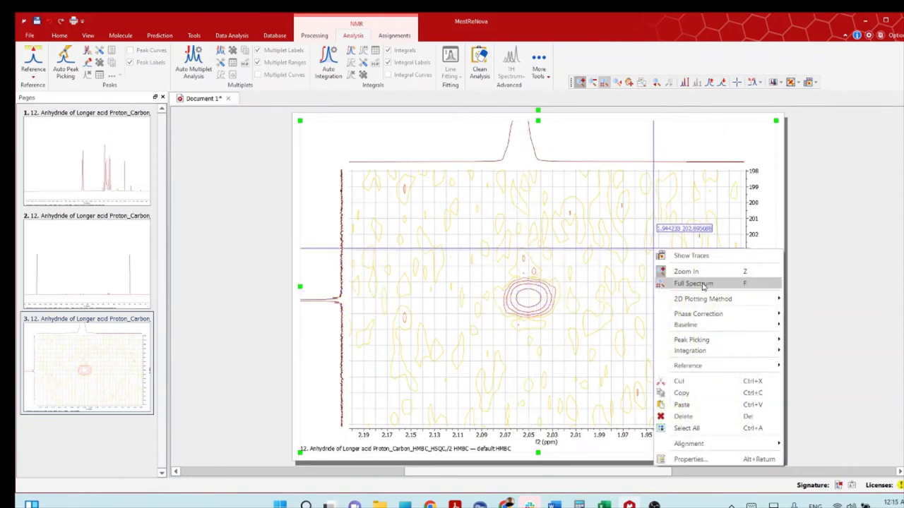
click(703, 286)
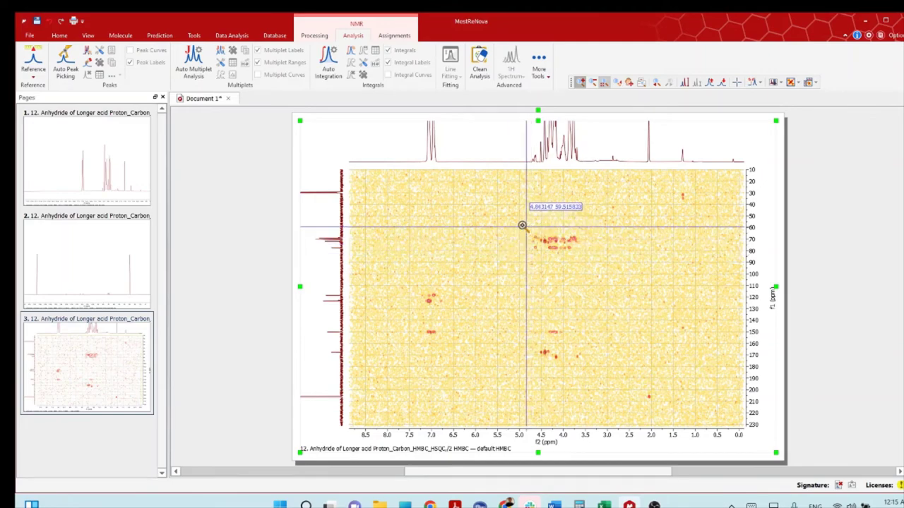
scroll(536, 251, down, 3)
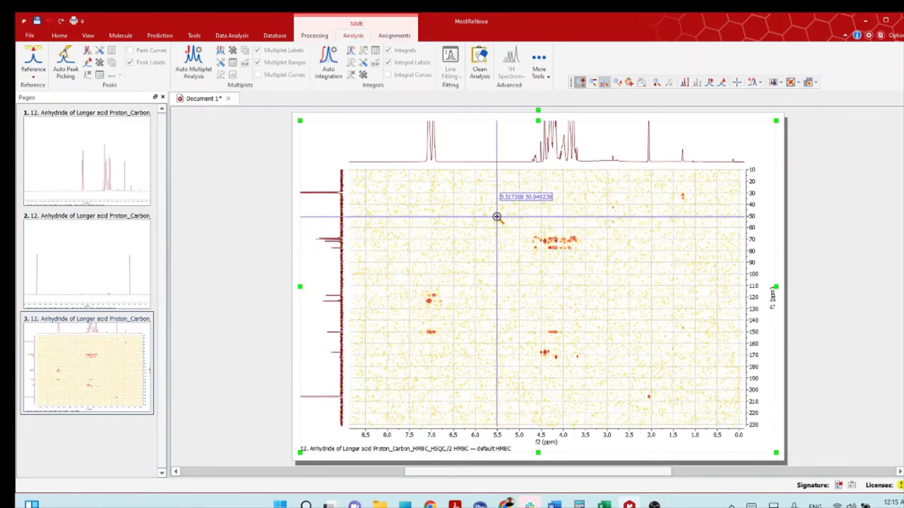
drag(496, 215, 628, 323)
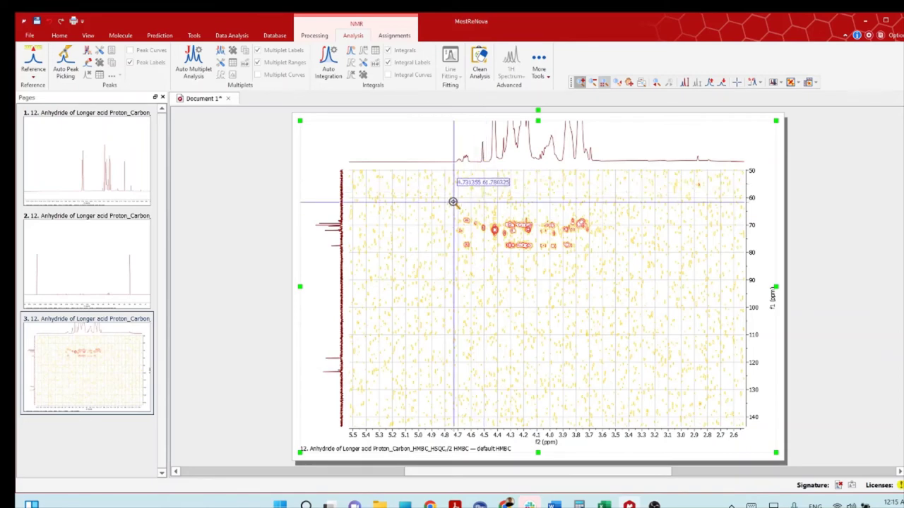
drag(412, 182, 649, 307)
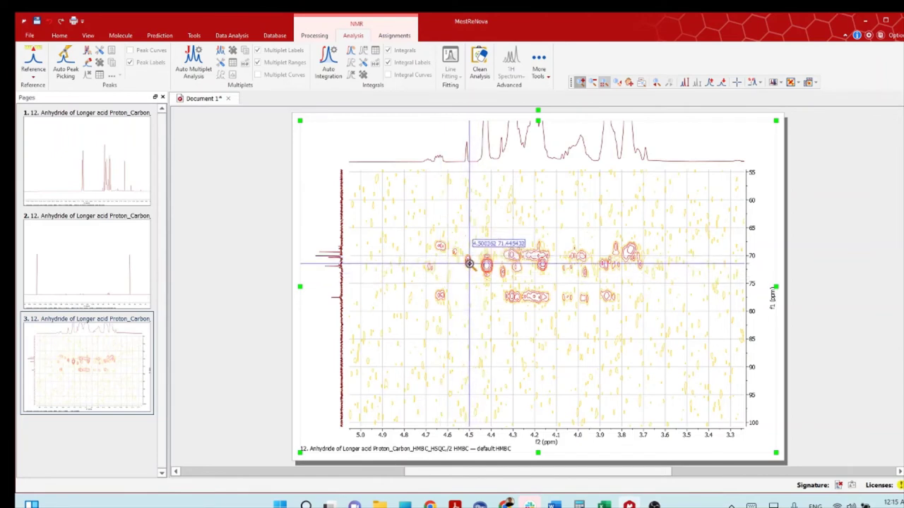
Step: From the full HMBC spectrum, raise the contour intensity and zoom to about 2.3–5.3 ppm in f2 across the whole f1 range
right_click(484, 249)
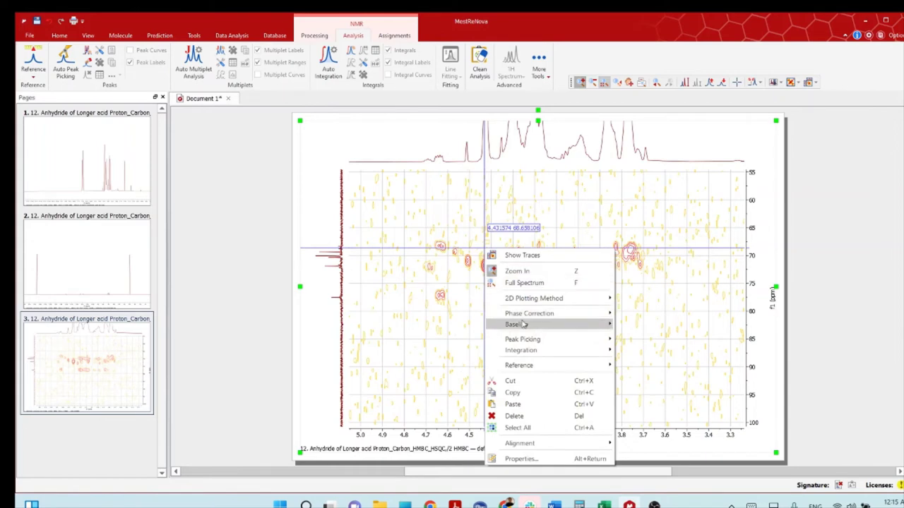
mouse_move(523, 329)
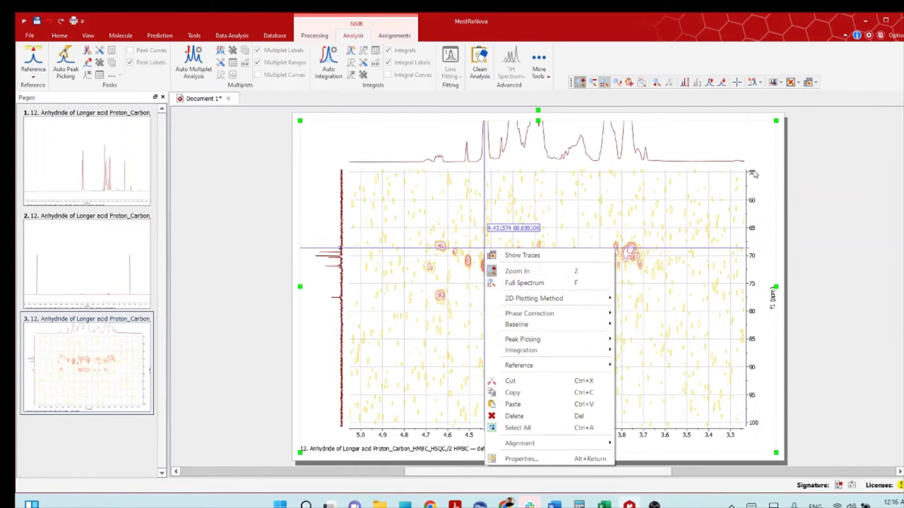
click(555, 283)
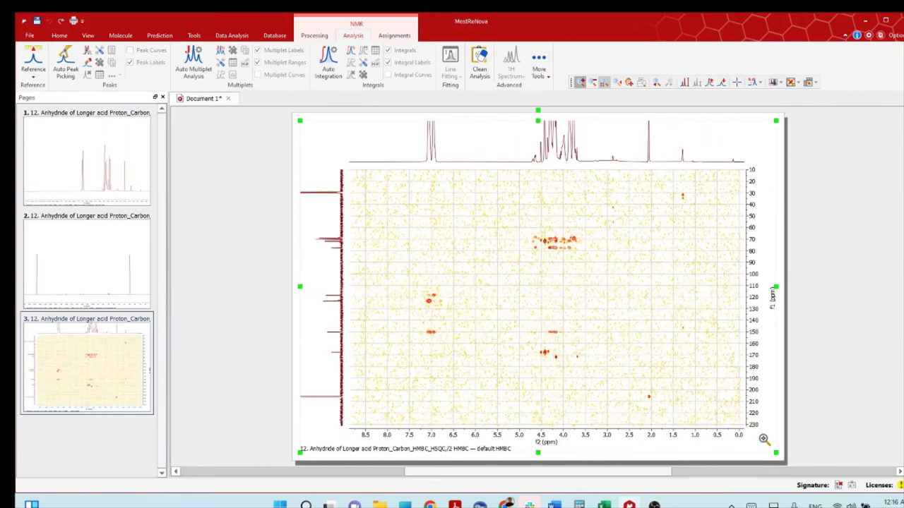
scroll(639, 345, up, 5)
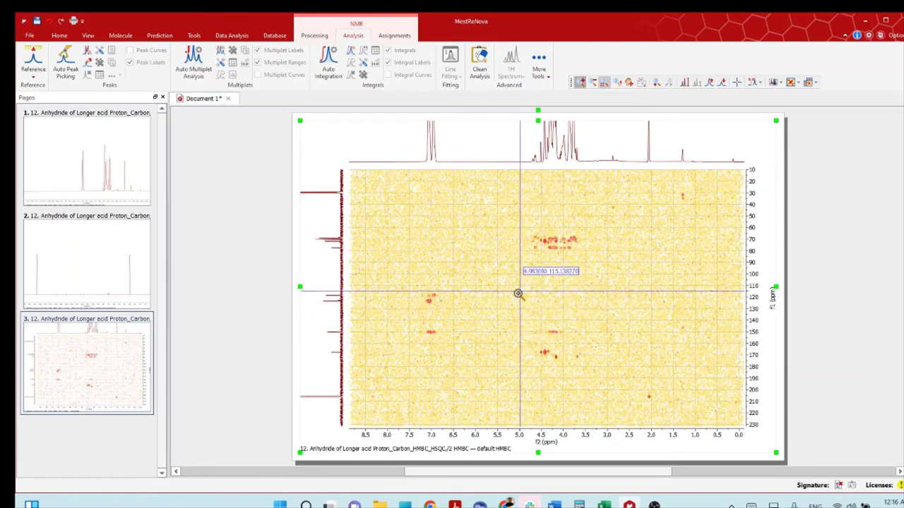
drag(504, 171, 633, 430)
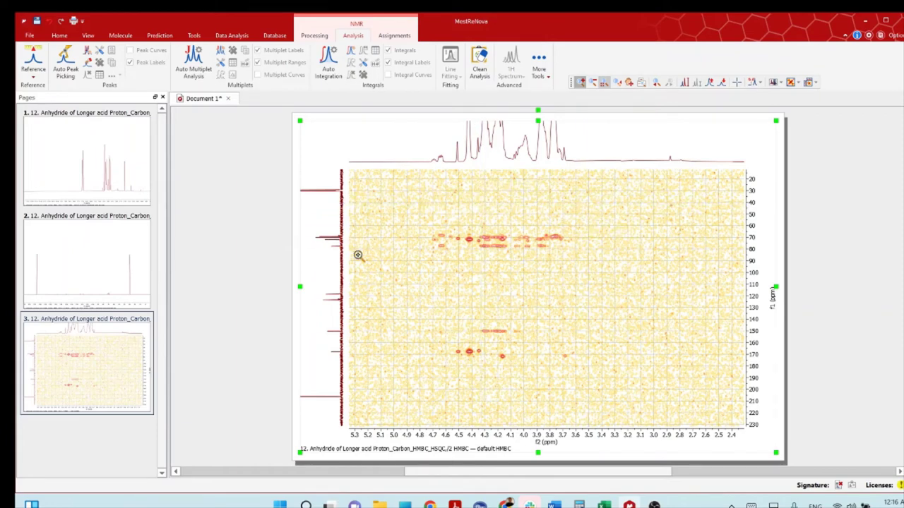
Step: Restore the full HMBC spectrum and zoom to about 1.8–7.9 ppm in f2 and 42–215 ppm in f1
right_click(620, 258)
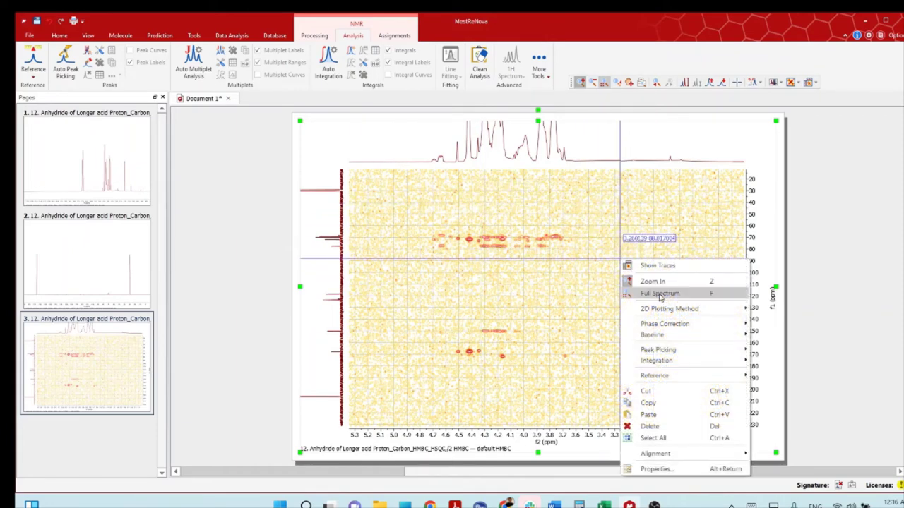
click(661, 294)
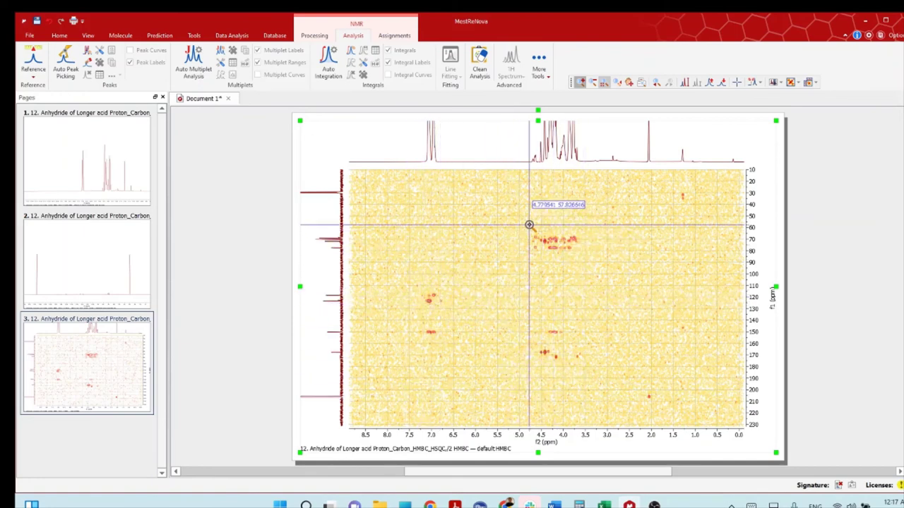
drag(379, 205, 681, 402)
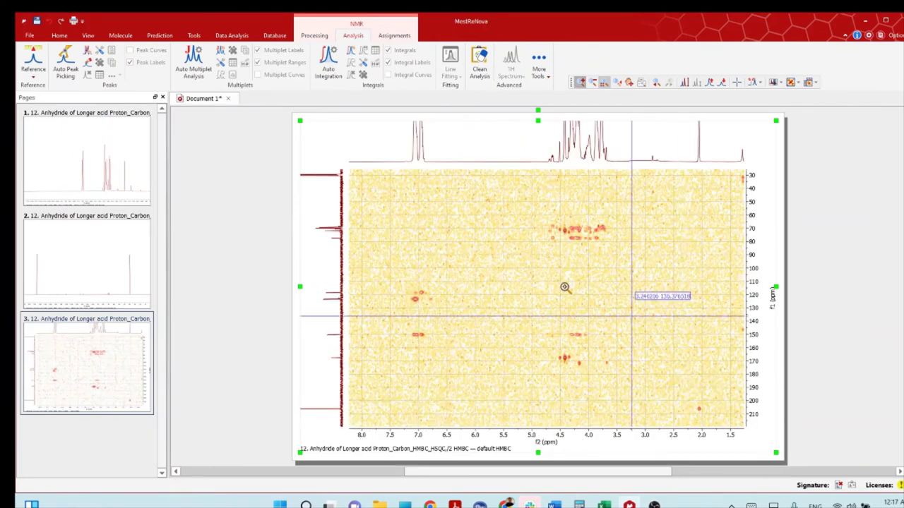
drag(365, 189, 669, 403)
drag(710, 417, 690, 404)
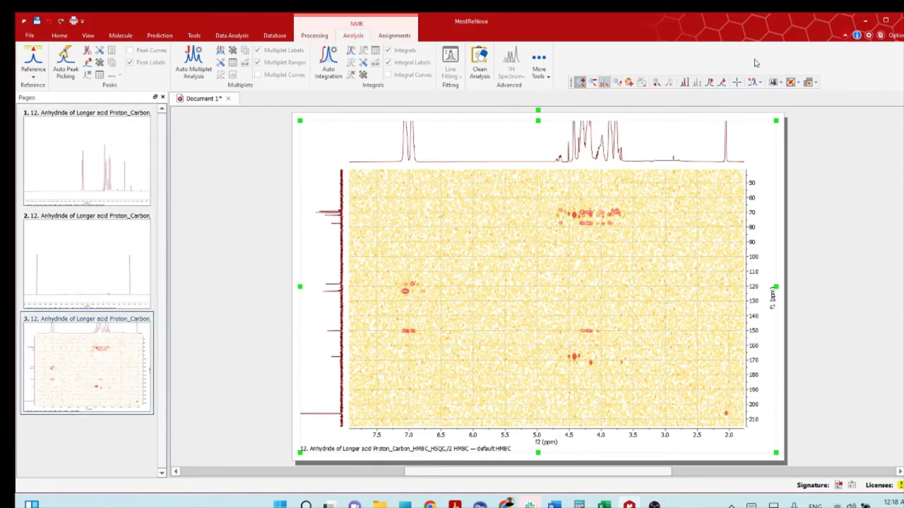
Step: Delete the HMBC, carbon and proton spectrum pages, leaving one blank page in the document
right_click(116, 362)
click(145, 407)
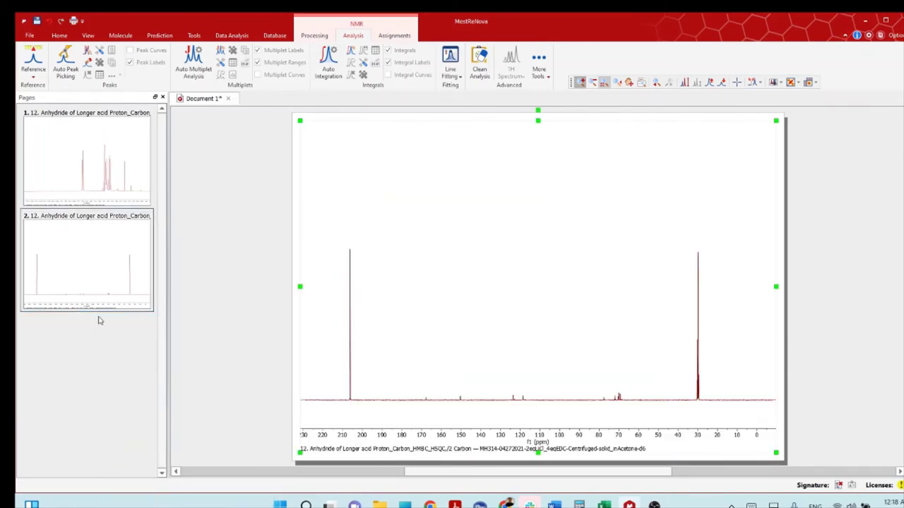
right_click(108, 276)
click(152, 319)
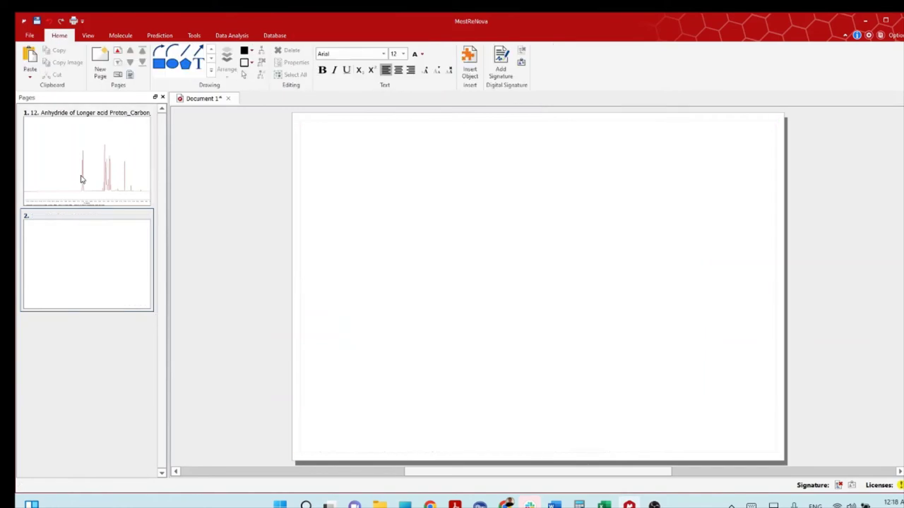
right_click(81, 176)
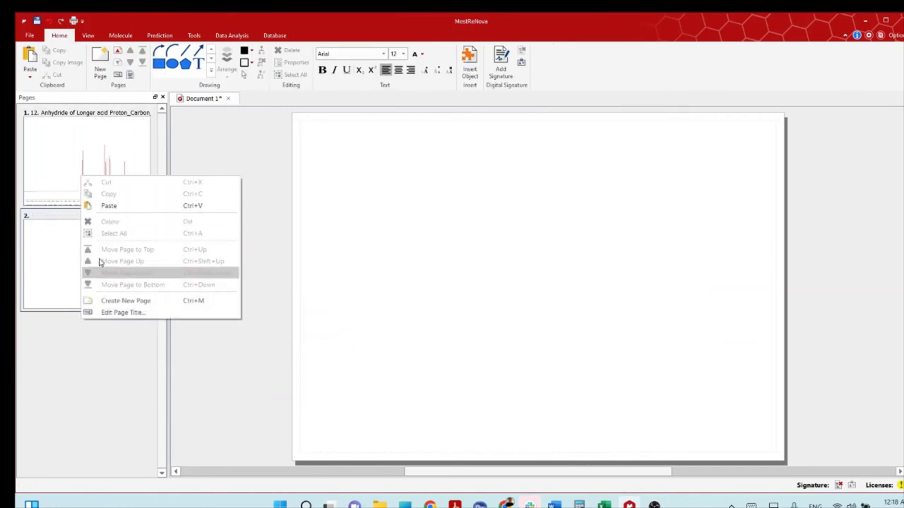
click(62, 171)
right_click(68, 165)
click(106, 208)
Step: Load the pulseprogram file from the 2 HMBC folder onto the blank first page
click(31, 36)
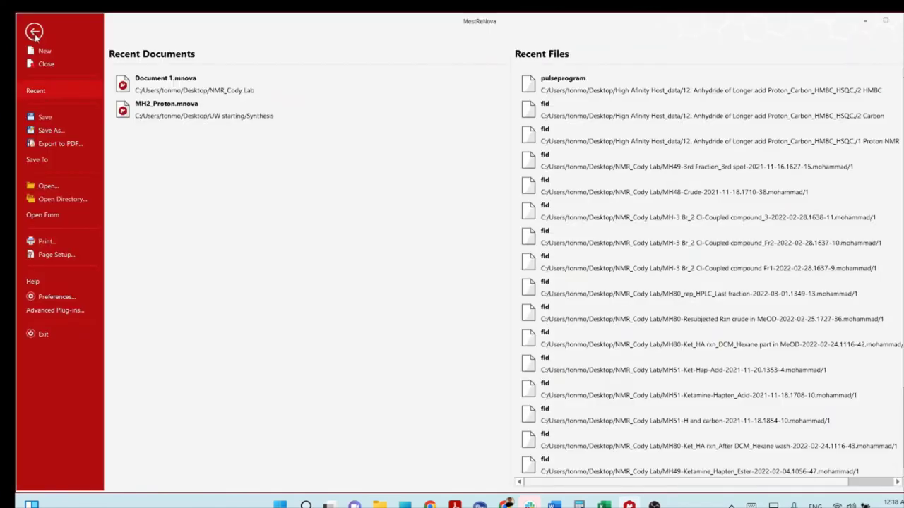
click(54, 189)
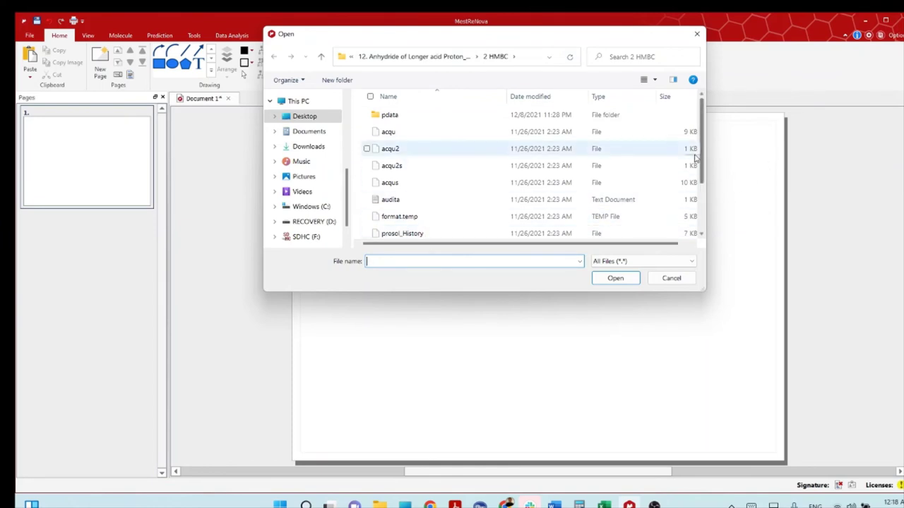
drag(702, 166, 714, 188)
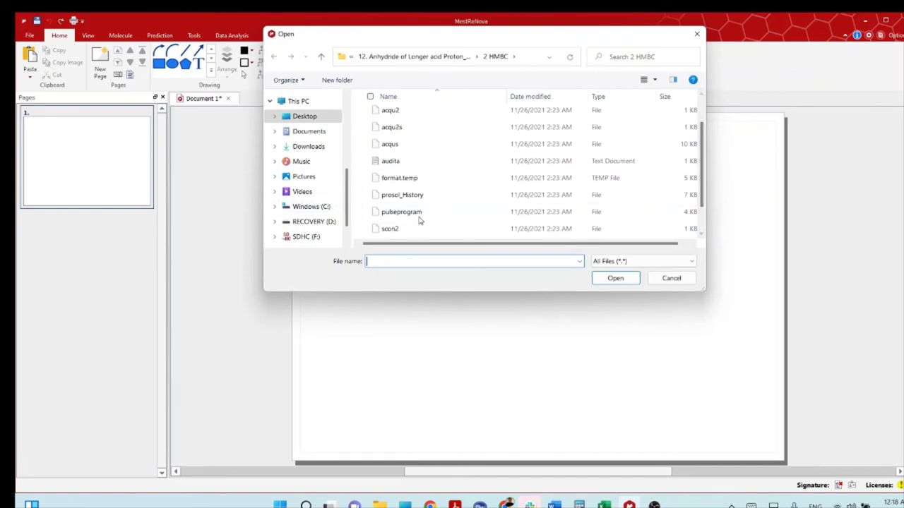
drag(400, 211, 69, 159)
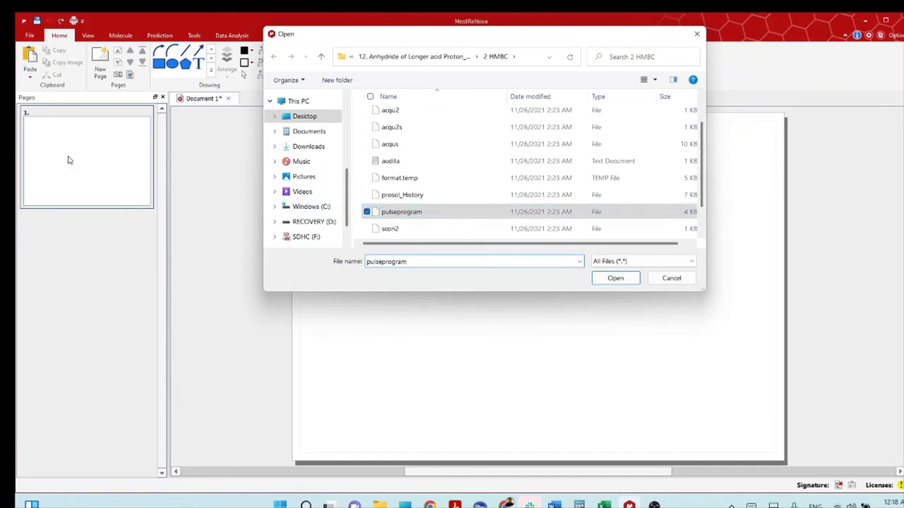
click(667, 279)
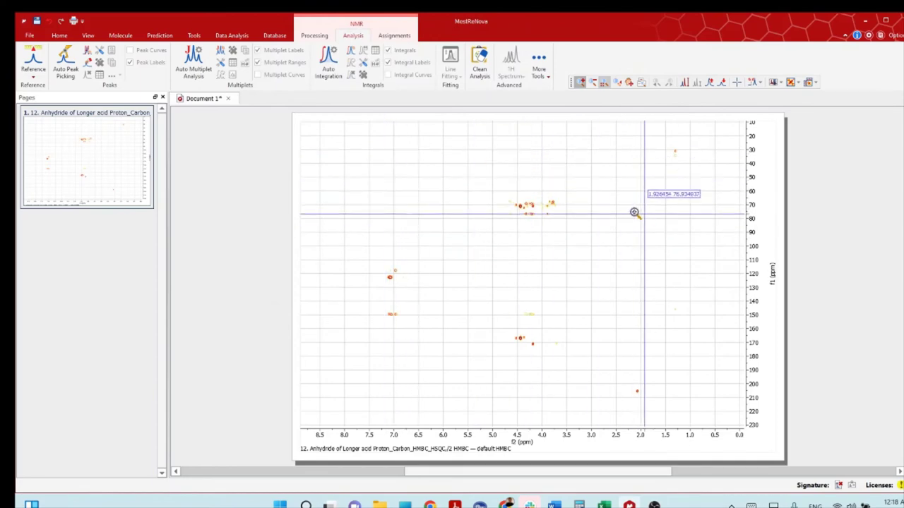
Step: Adjust the HMBC contour intensity to bring out the weak cross peaks with only moderate background noise
scroll(526, 219, up, 2)
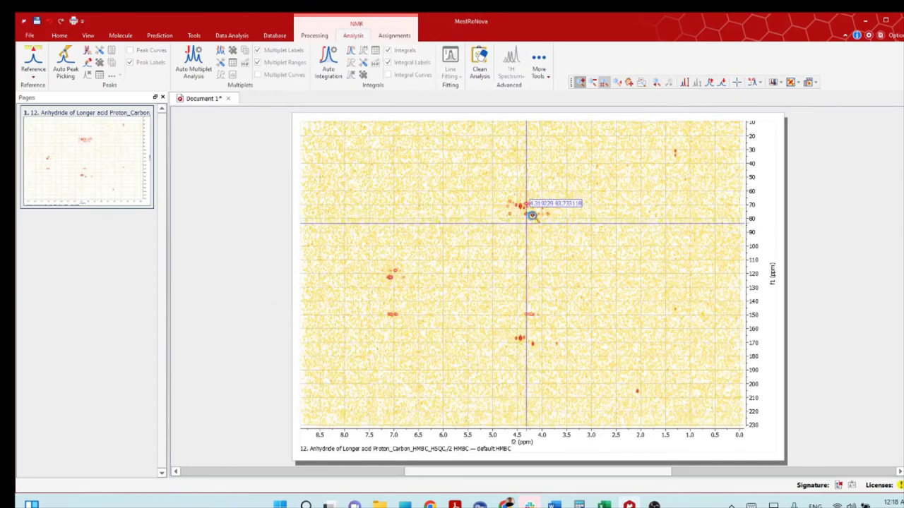
scroll(531, 216, up, 3)
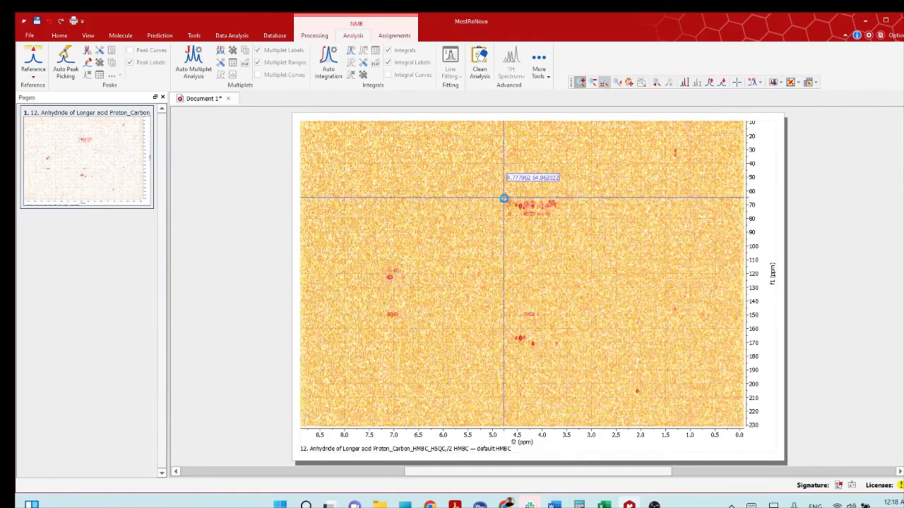
scroll(495, 194, down, 2)
scroll(492, 190, down, 2)
scroll(452, 119, up, 1)
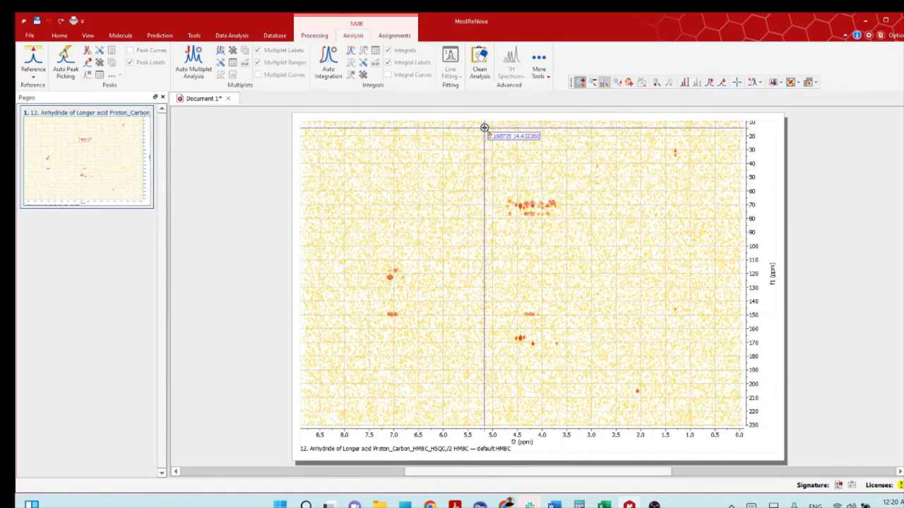
Step: Add the fid file from the 1 Proton NMR folder to the document as page 2
click(30, 35)
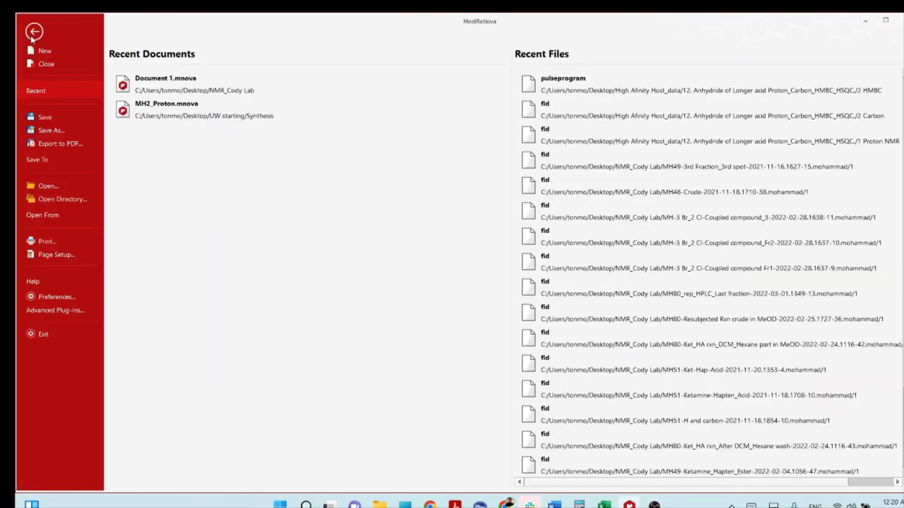
click(60, 185)
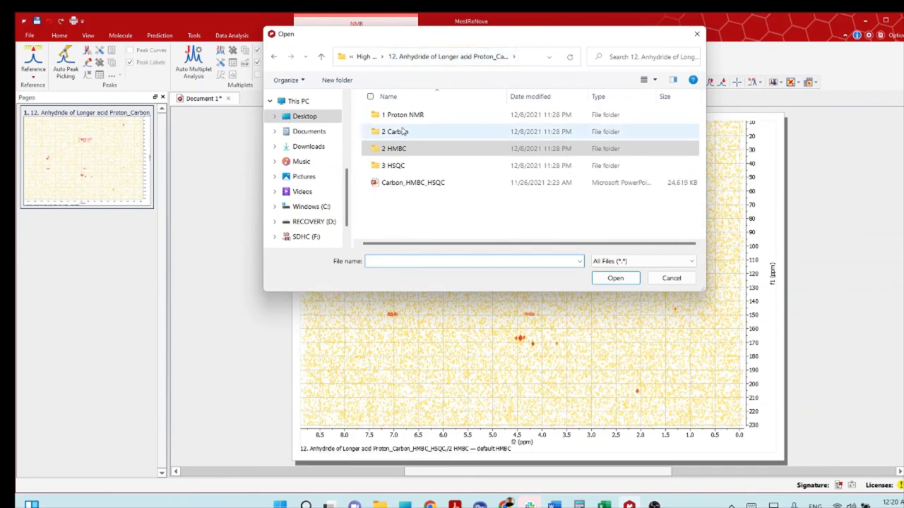
double_click(385, 115)
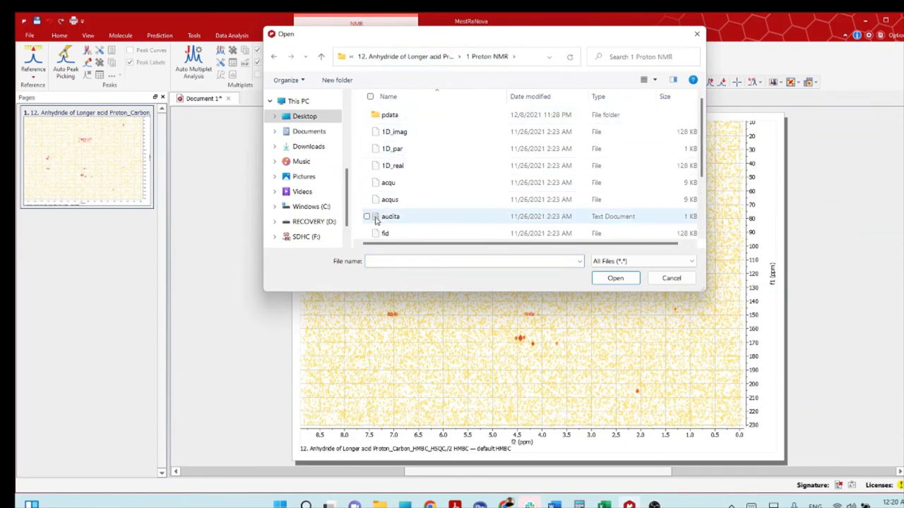
drag(380, 237, 63, 265)
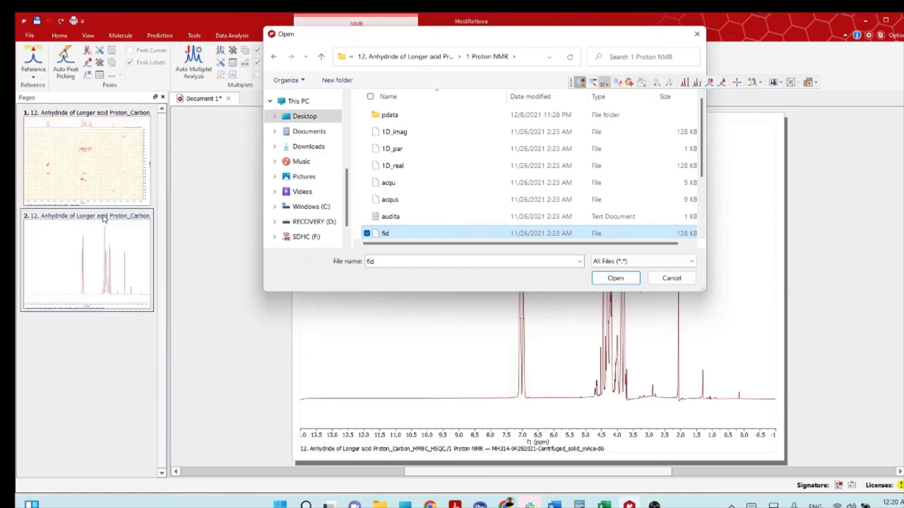
Step: Add the fid file from the 2 Carbon folder to the document as page 3
click(421, 58)
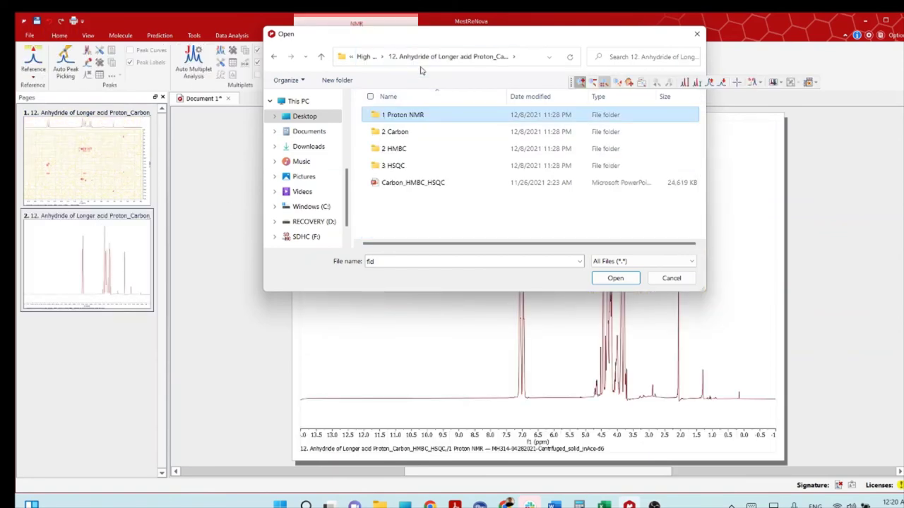
double_click(397, 132)
drag(379, 205, 68, 355)
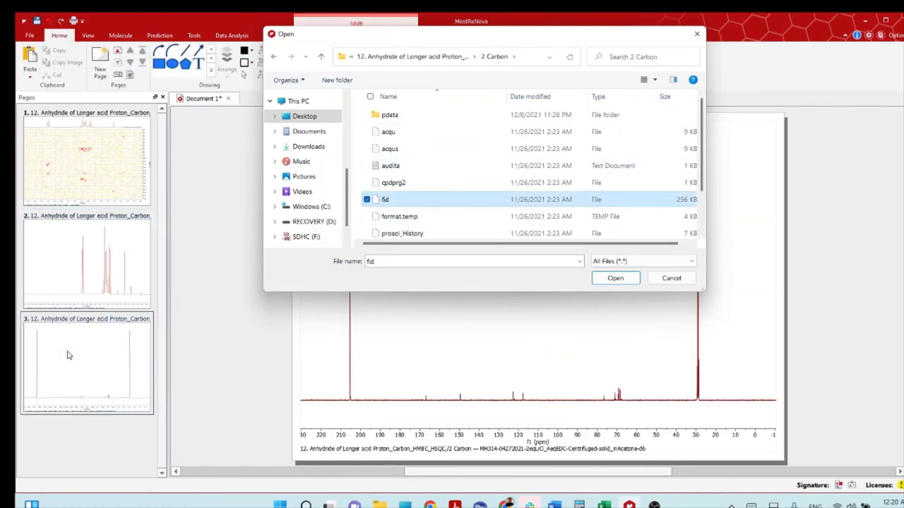
click(101, 379)
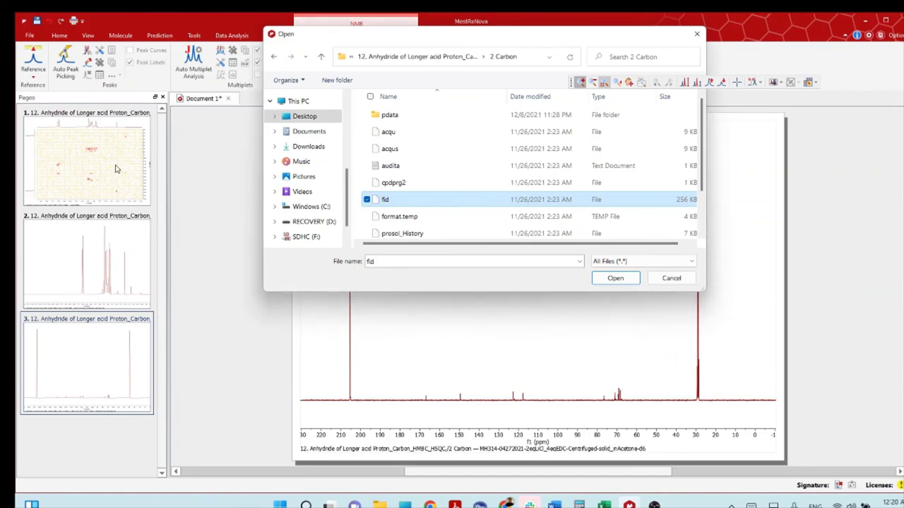
Step: Return from the file browser to the HMBC page and raise the carbon trace's intensity until its weak peaks stand out
click(672, 279)
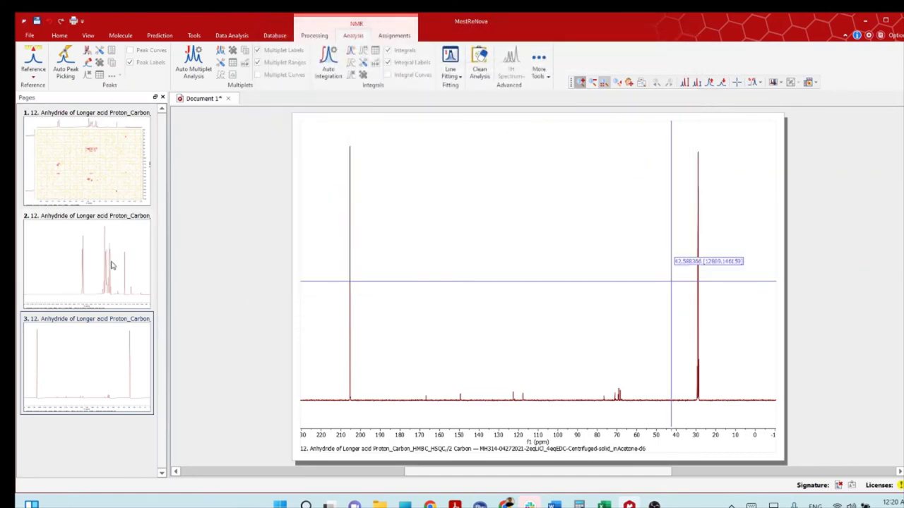
click(106, 189)
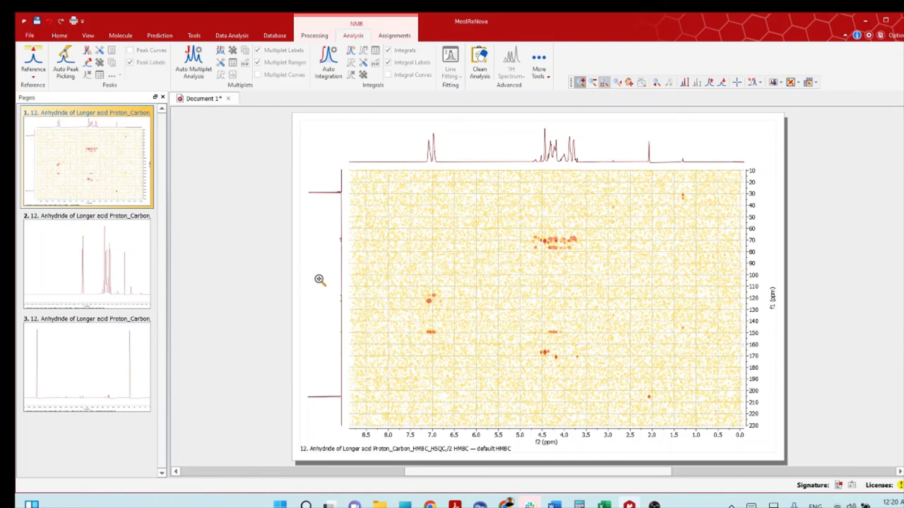
scroll(320, 279, up, 2)
scroll(319, 279, up, 4)
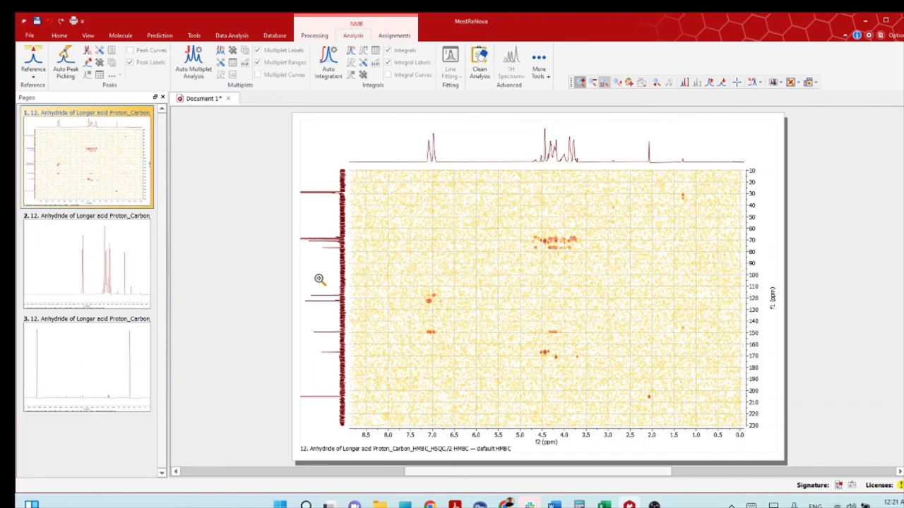
Step: Adjust the intensity of the proton trace along the HMBC plot so its tallest peaks fit within the trace area
scroll(509, 143, down, 1)
scroll(509, 143, down, 2)
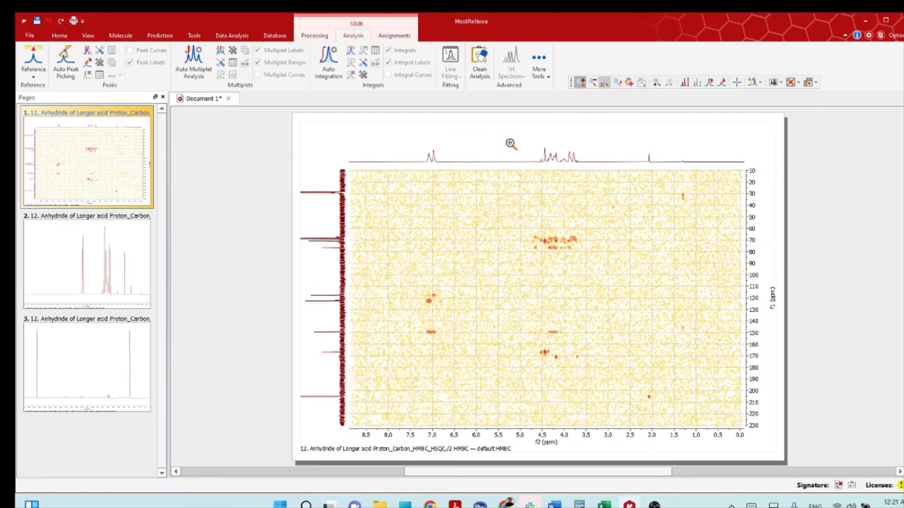
scroll(510, 144, up, 3)
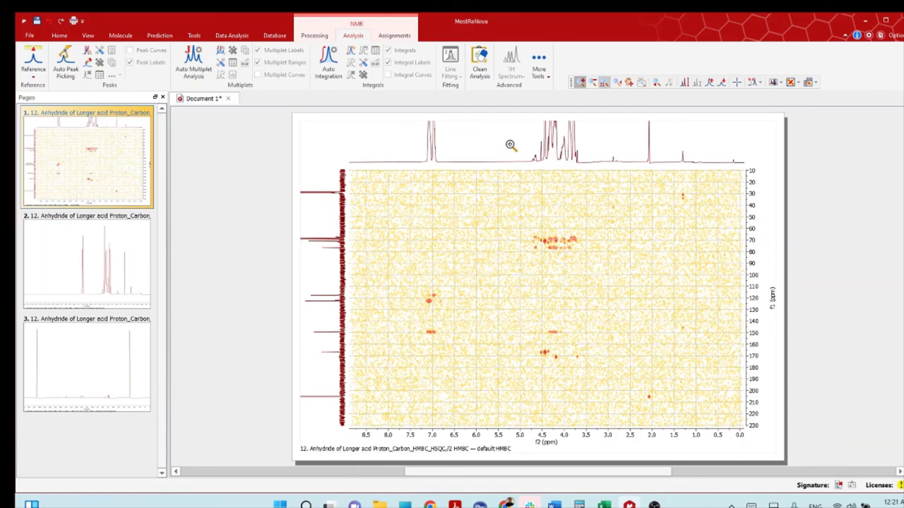
scroll(510, 144, down, 2)
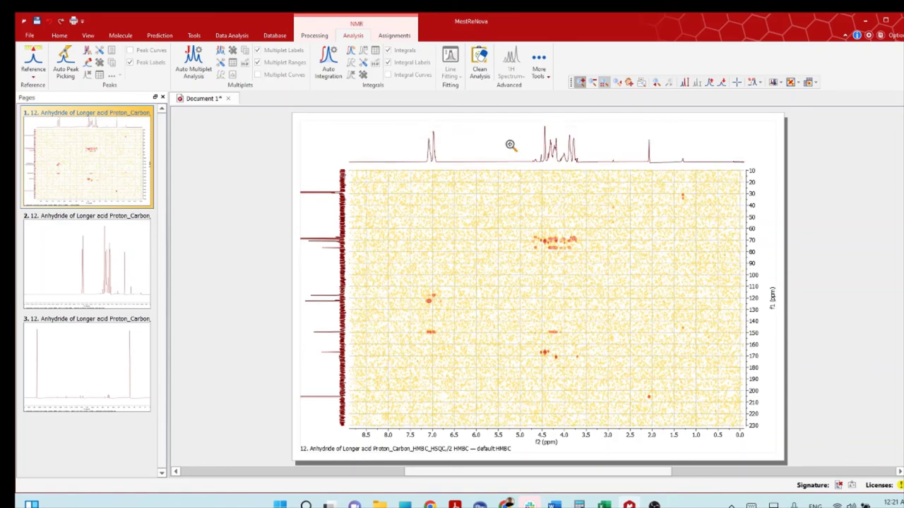